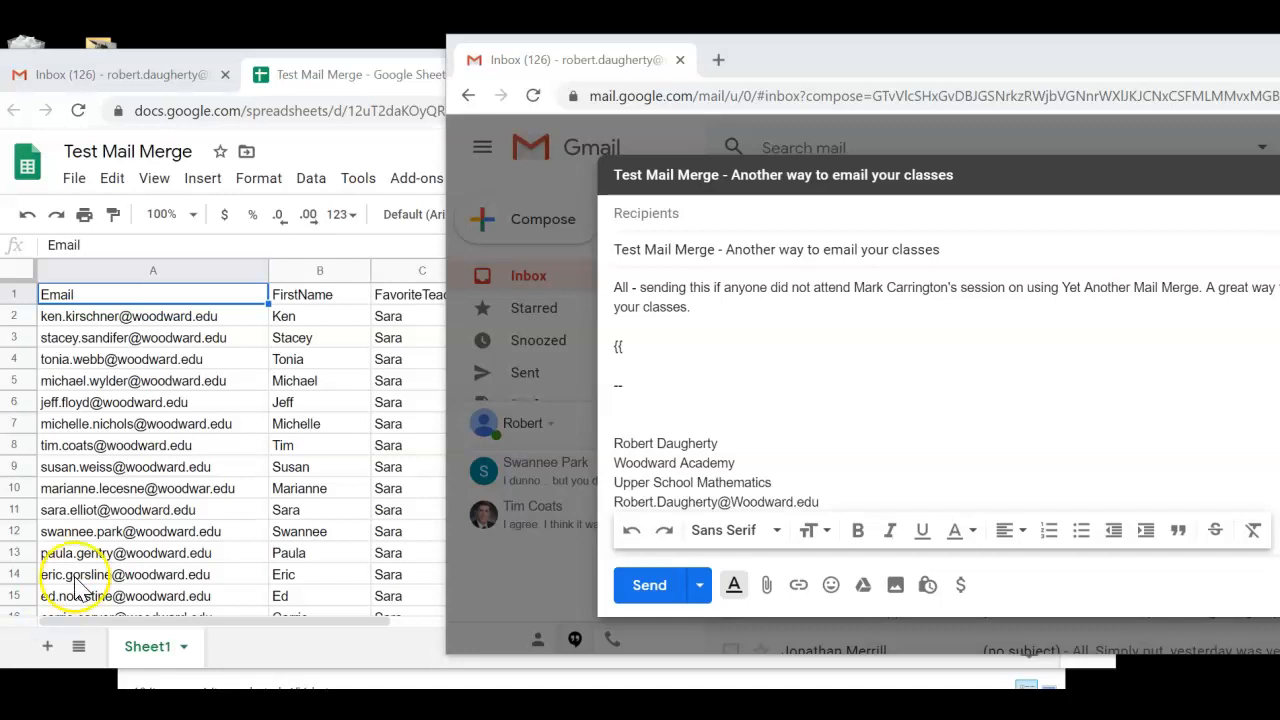
Add the sentence "{{FirstName}}, this is easy to do and email all your students" to the draft, matching the sheet's column header.
left_click(100, 508)
scroll(130, 518, "down", 1)
scroll(128, 518, "up", 1)
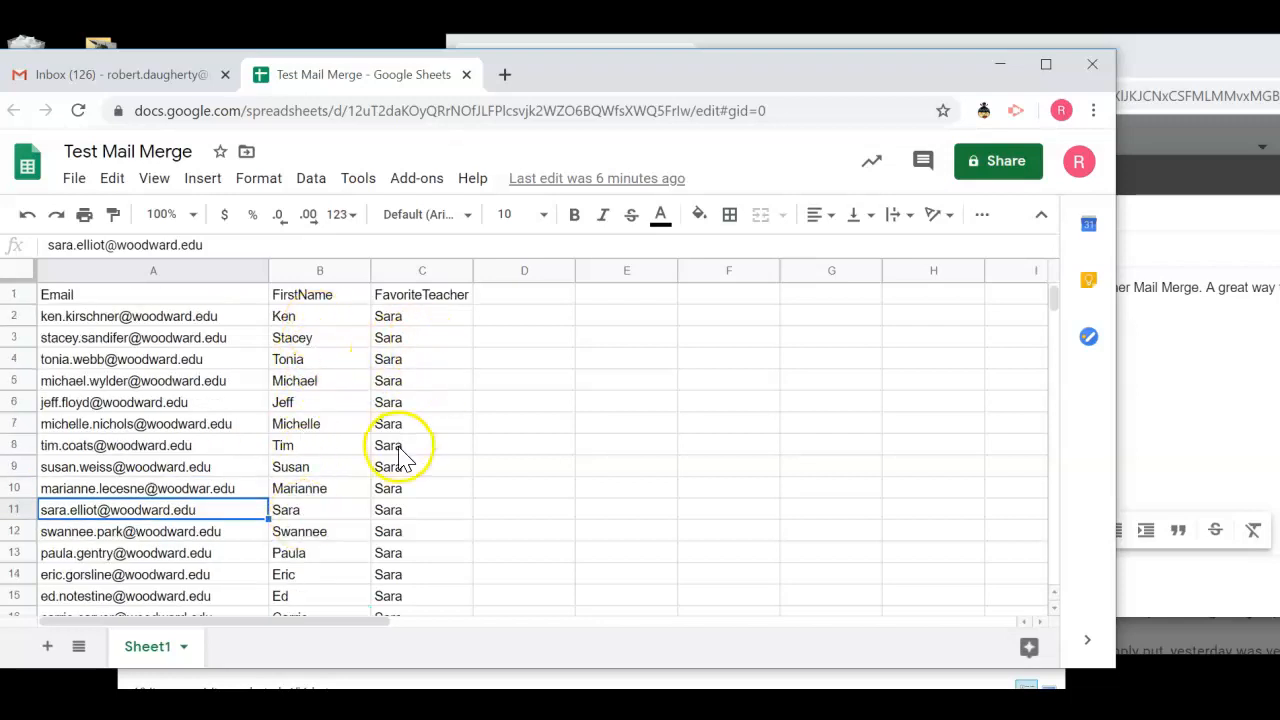
left_click(1248, 353)
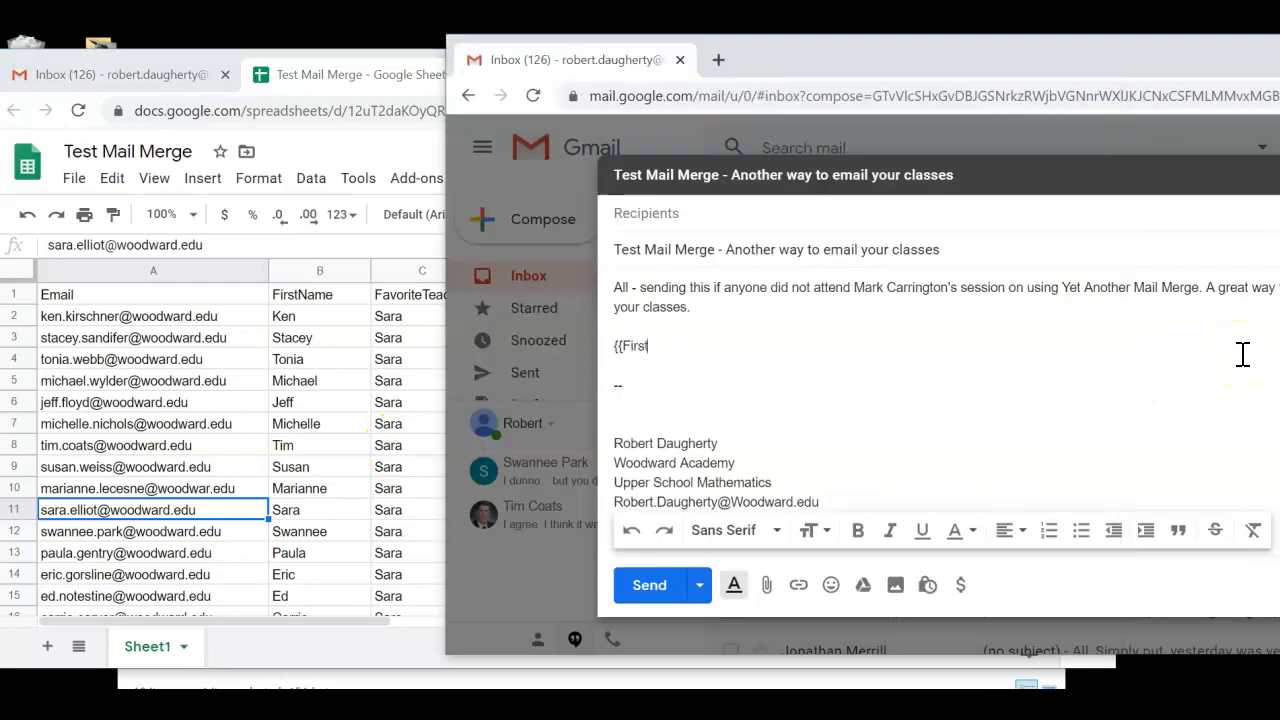
type("{{FirstName}}, this is easy")
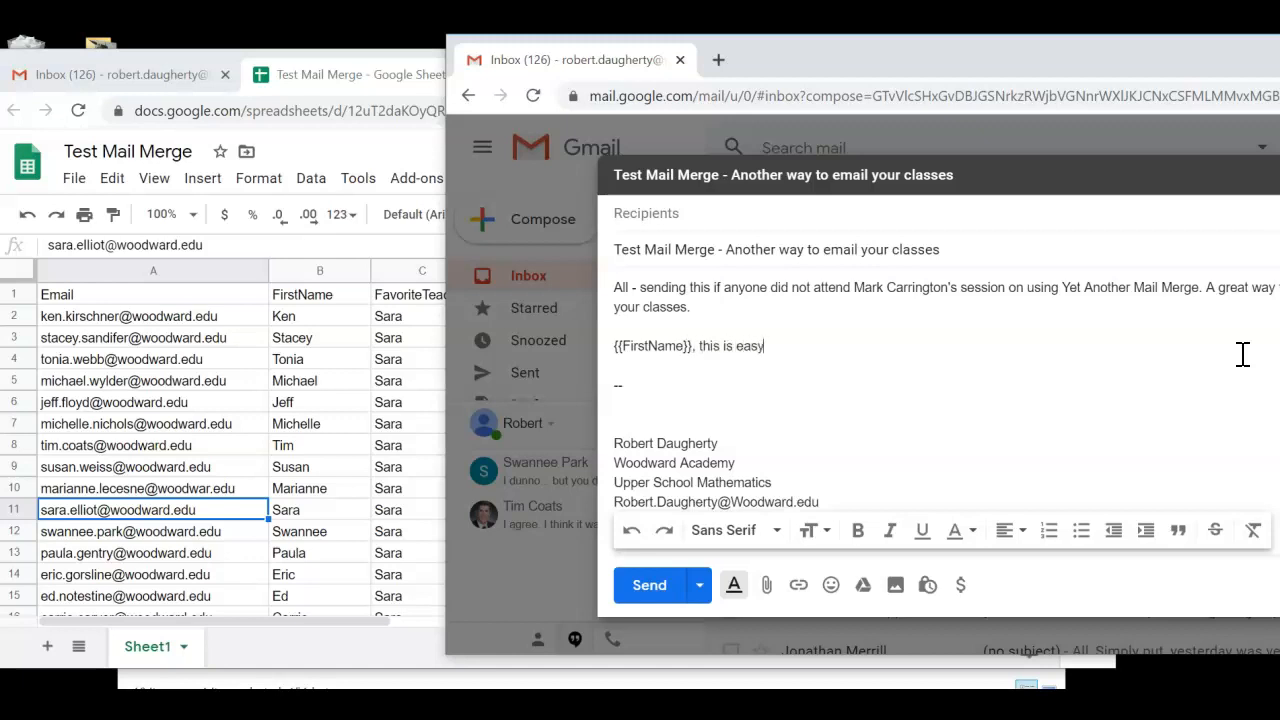
type(" to do and email all your students")
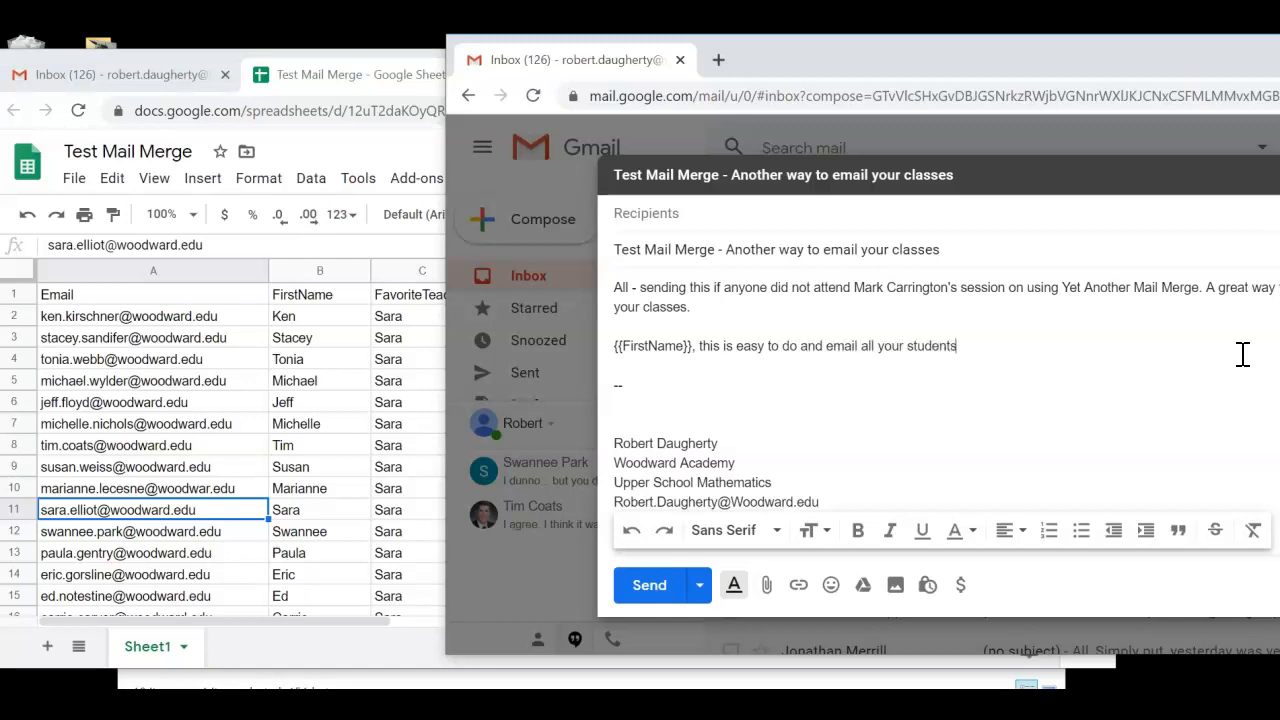
Continue the paragraph with "I think your favorite teacher is {{FavoriteTeacher}}." and add a blank line below it.
type(".  I think your favori")
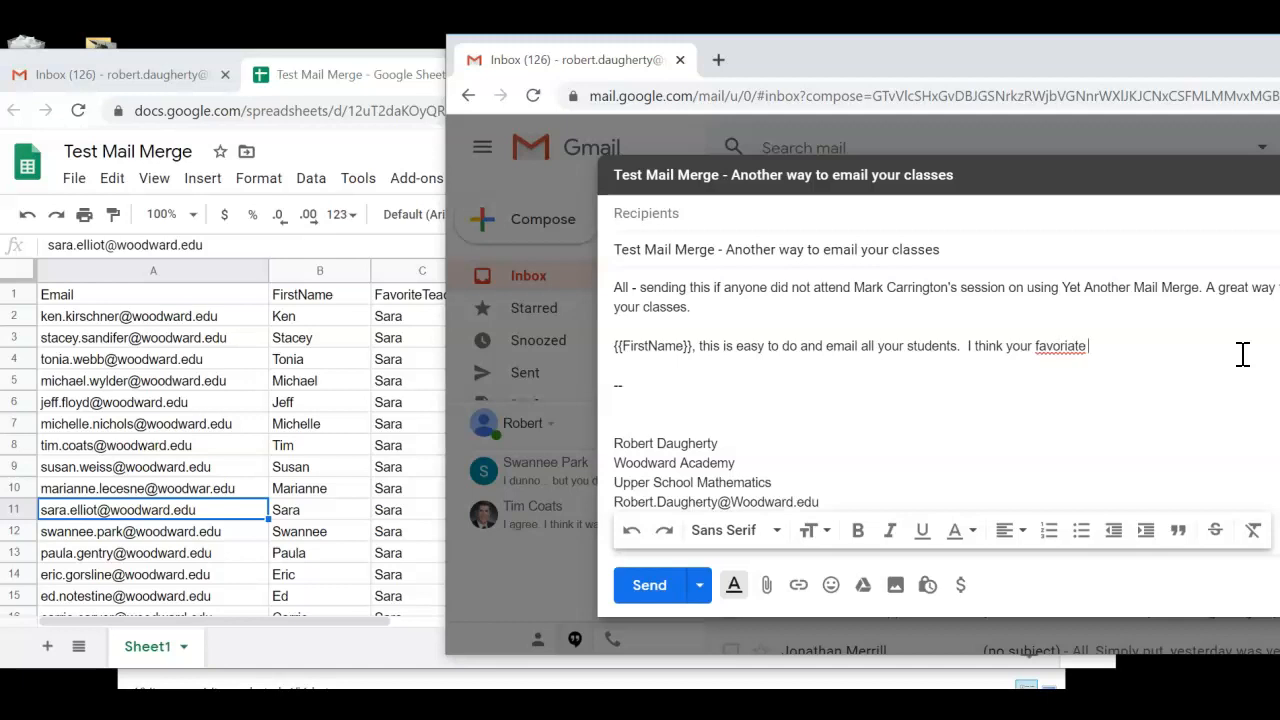
type("te teacher is {{")
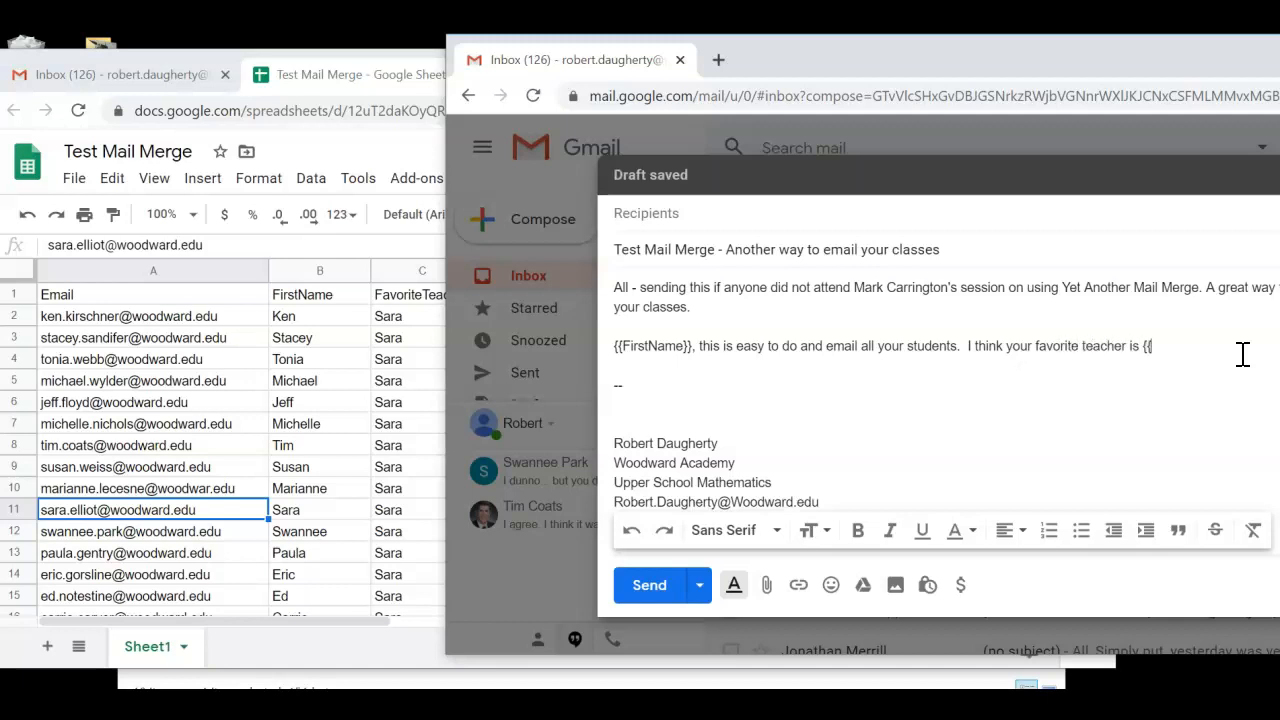
type("FavoriteTeacher}}")
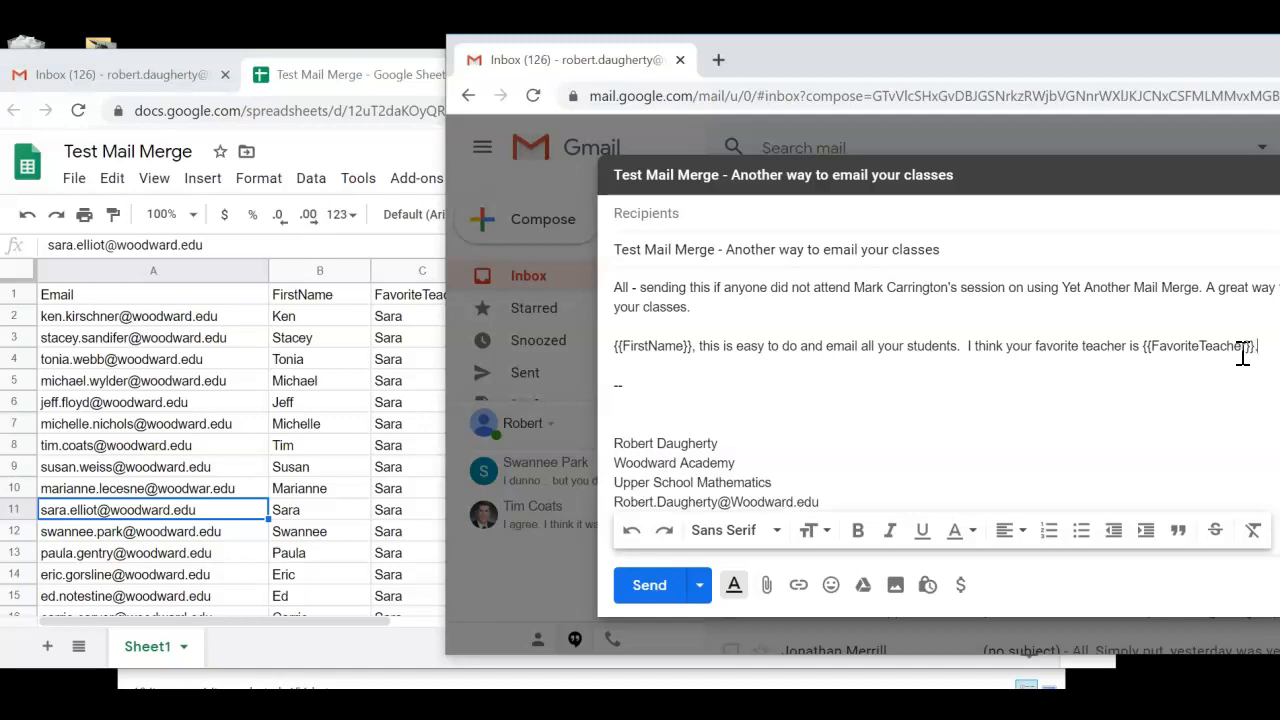
type(".")
key("Return")
key("Return")
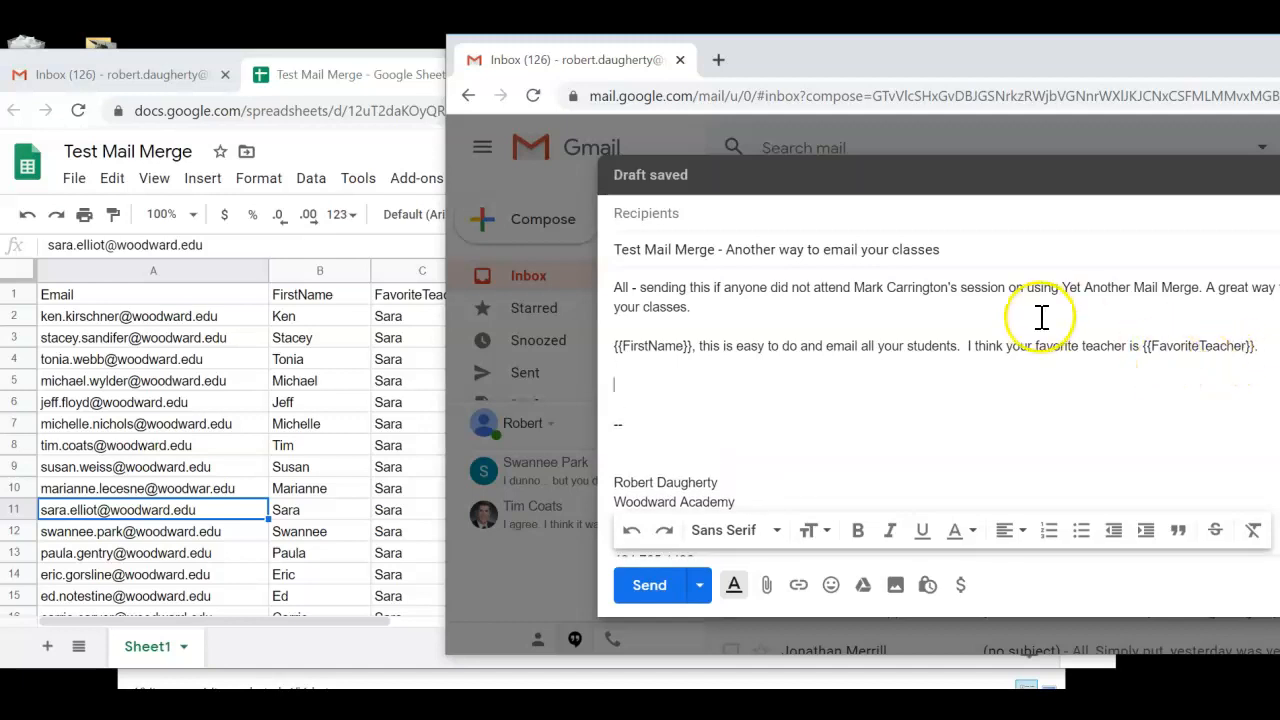
Format the word "students" in the message body as bold red text.
double_click(935, 343)
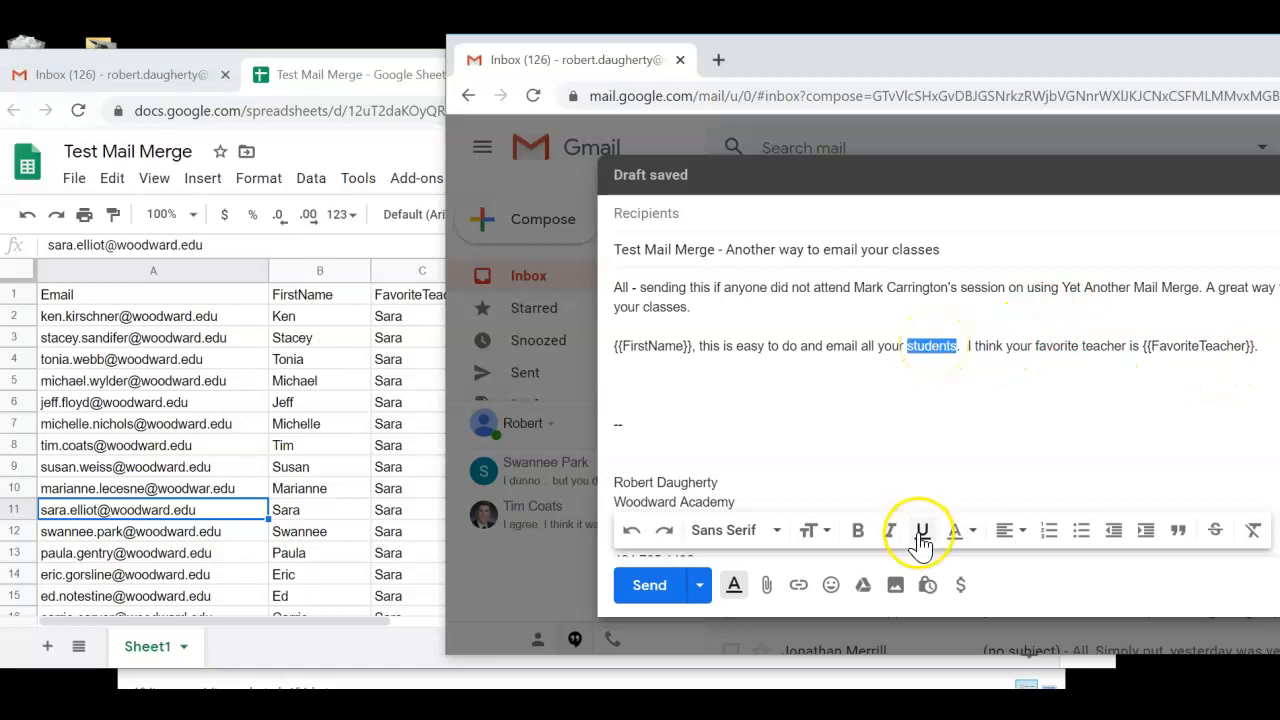
left_click(857, 540)
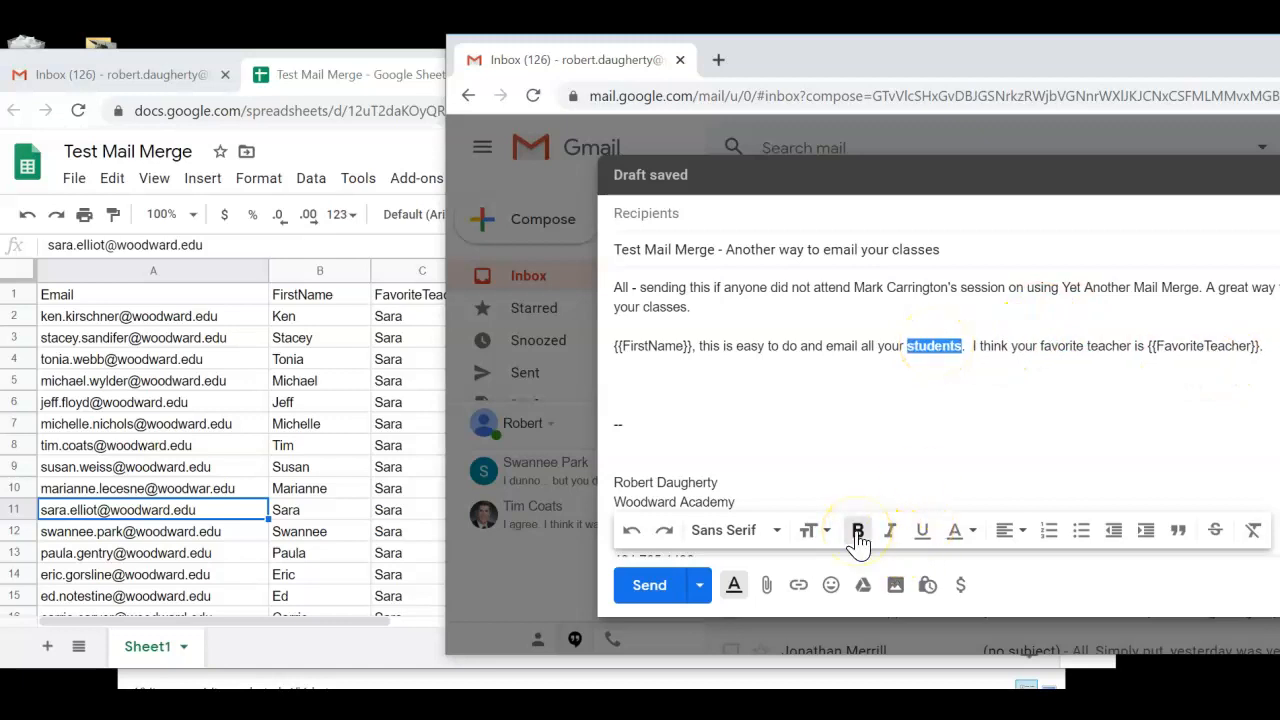
left_click(965, 535)
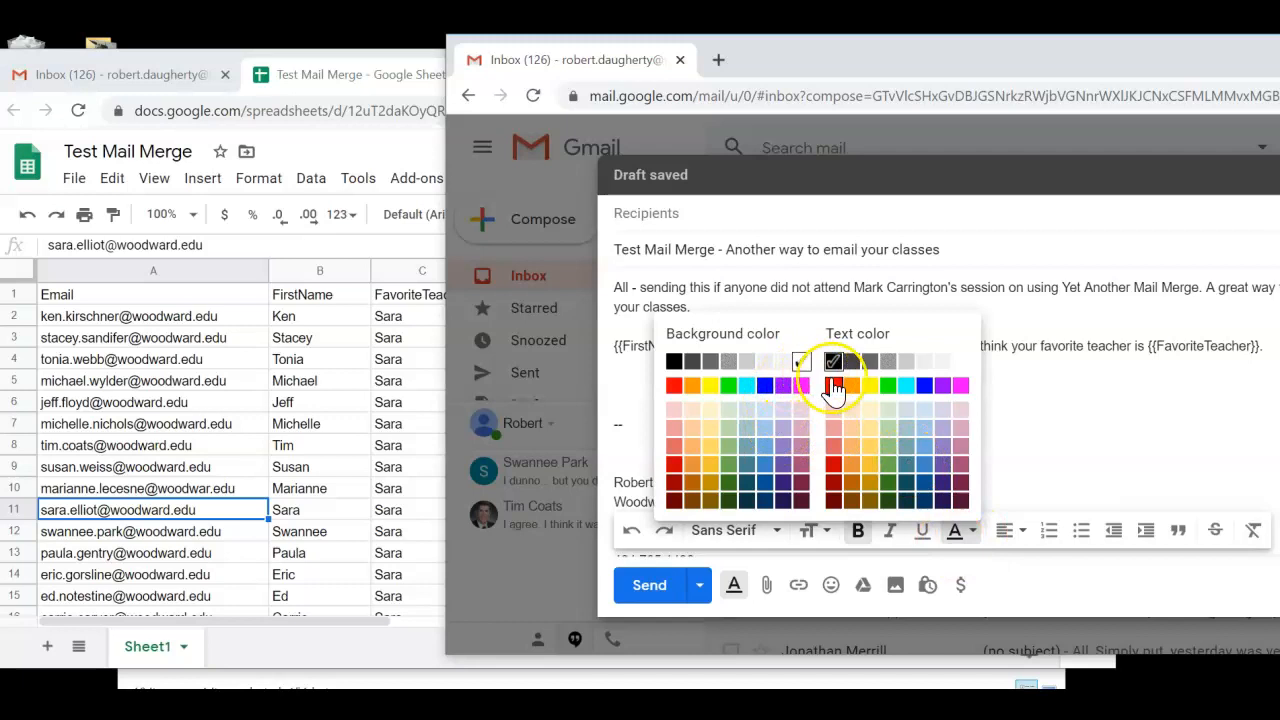
left_click(834, 384)
Make the FirstName placeholder text bold and enlarge its font size, leaving its curly braces unformatted.
double_click(643, 352)
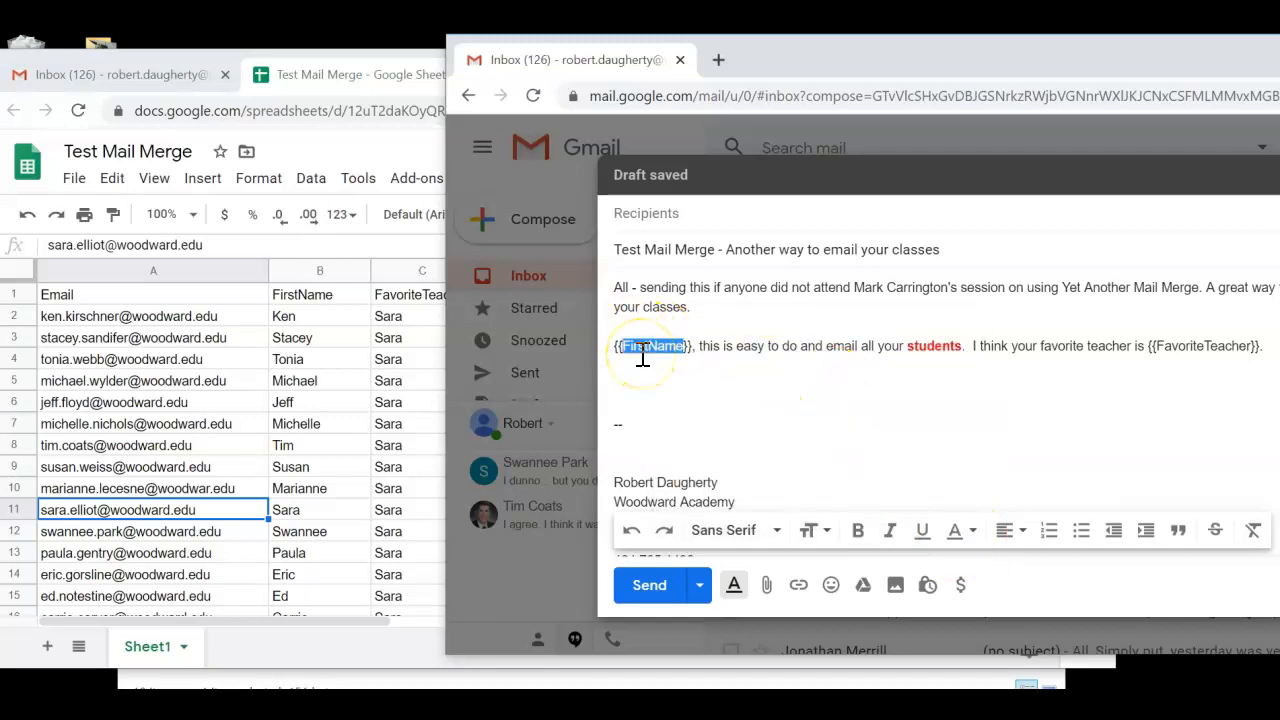
left_click(857, 531)
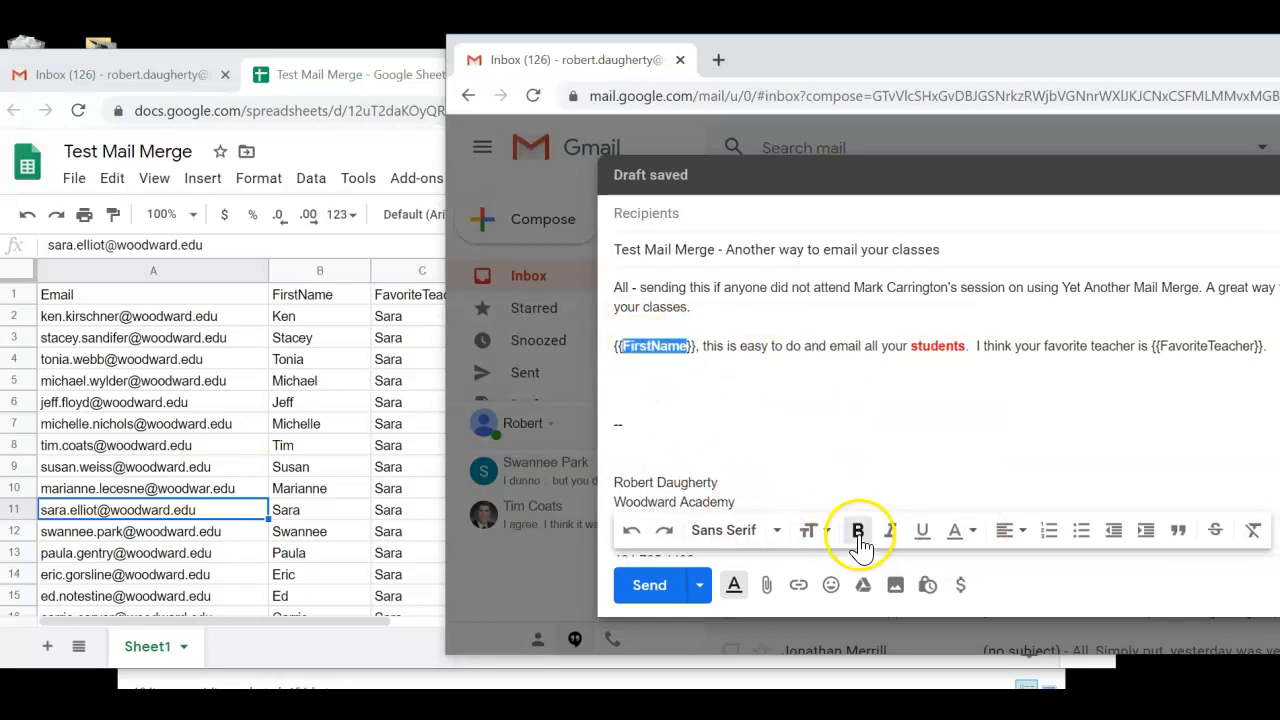
left_click(826, 540)
left_click(880, 500)
left_click(800, 404)
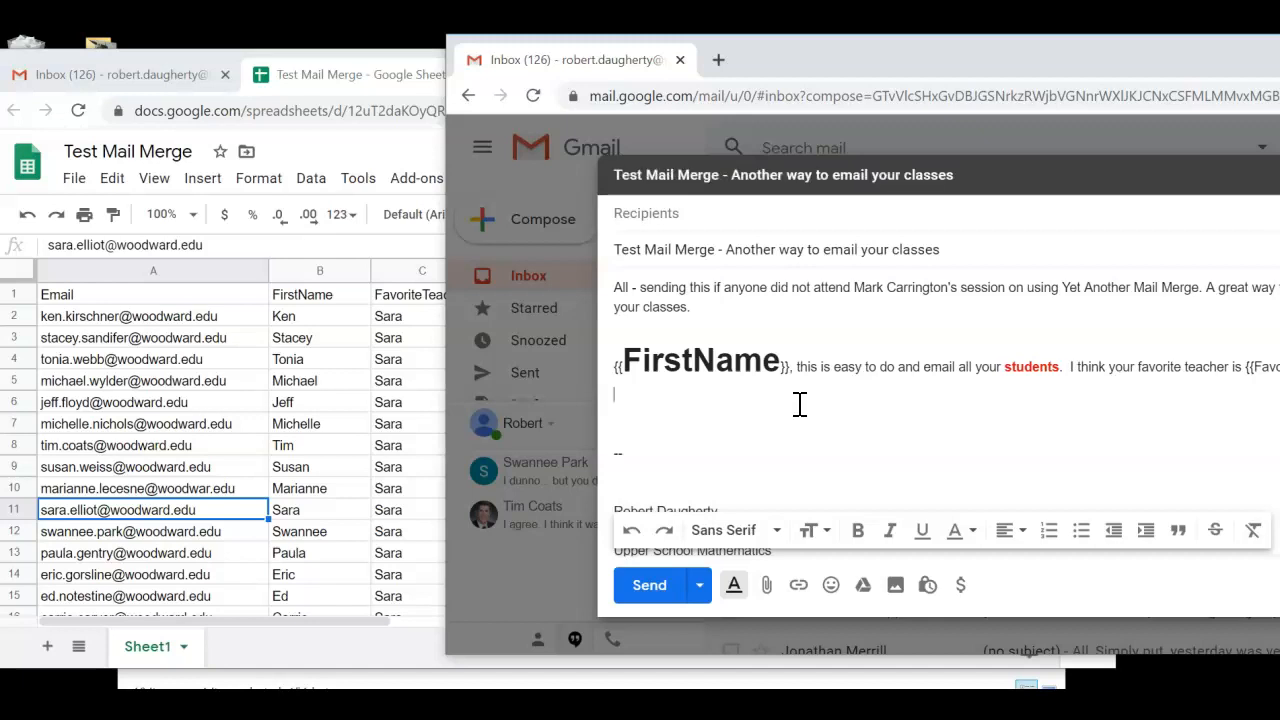
Close the composed message, keeping it as a draft, and show the Drafts folder.
left_click(140, 352)
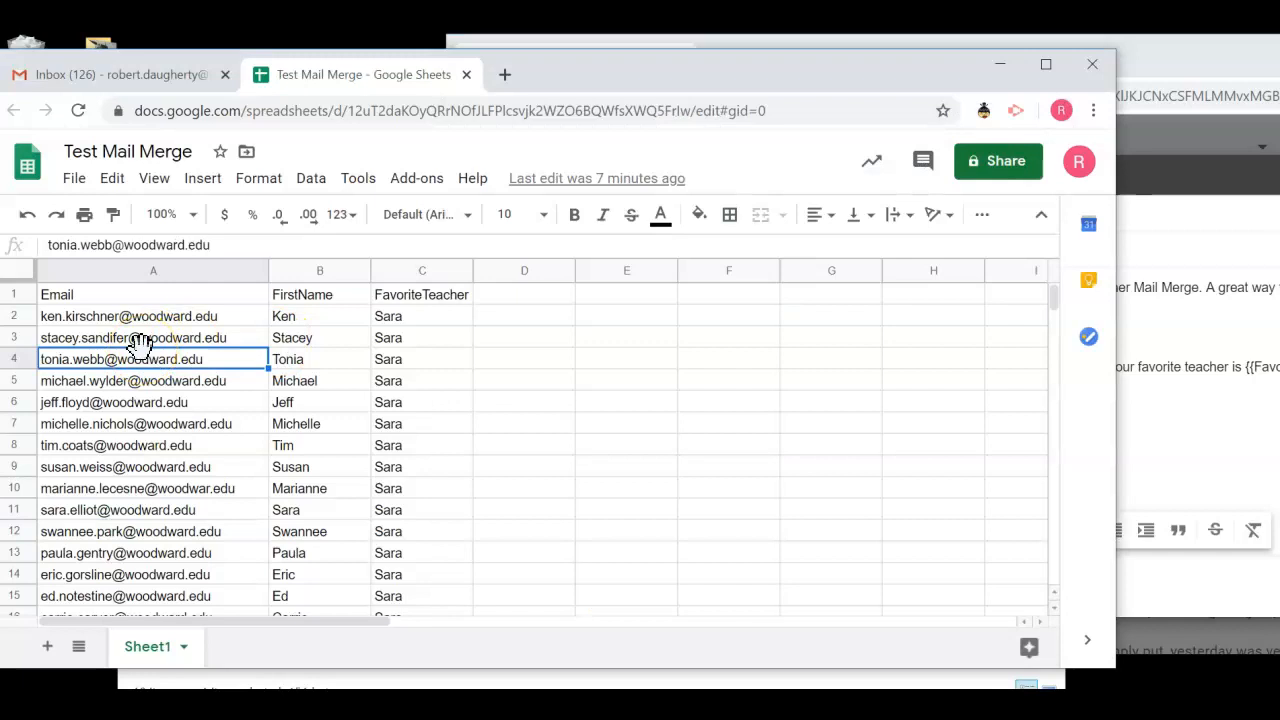
left_click(1221, 251)
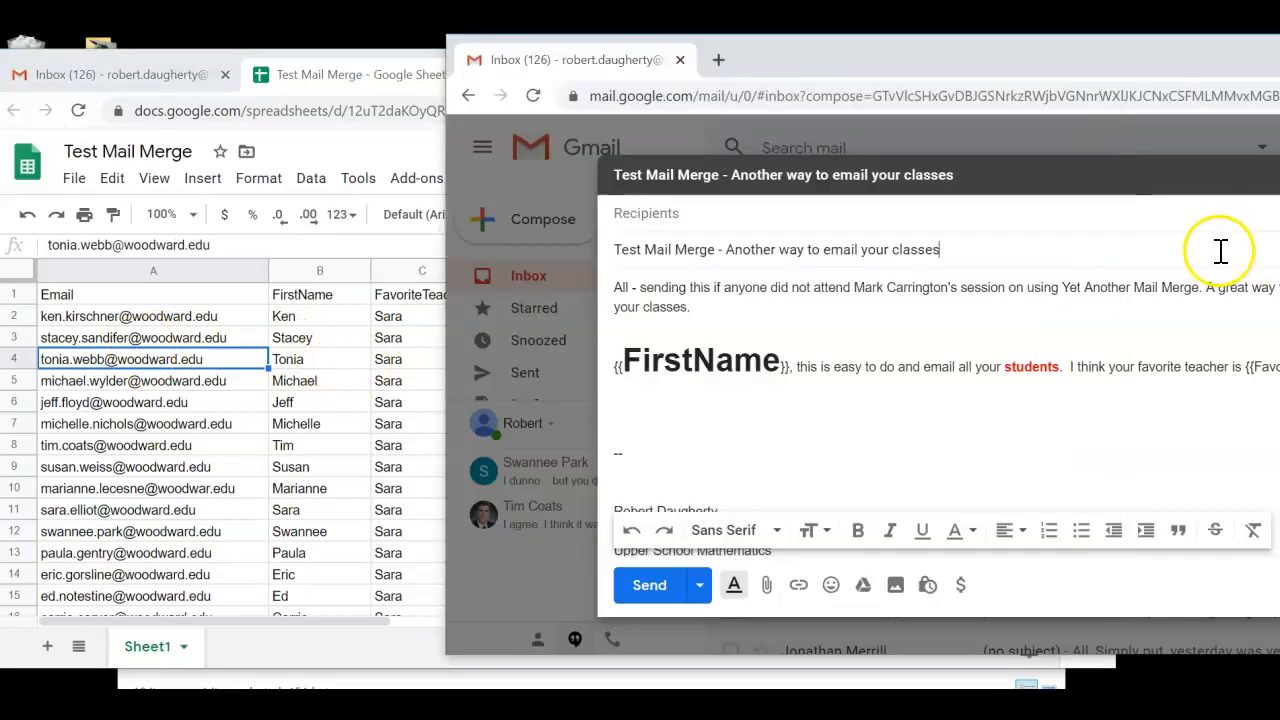
left_click_drag(969, 52, 688, 66)
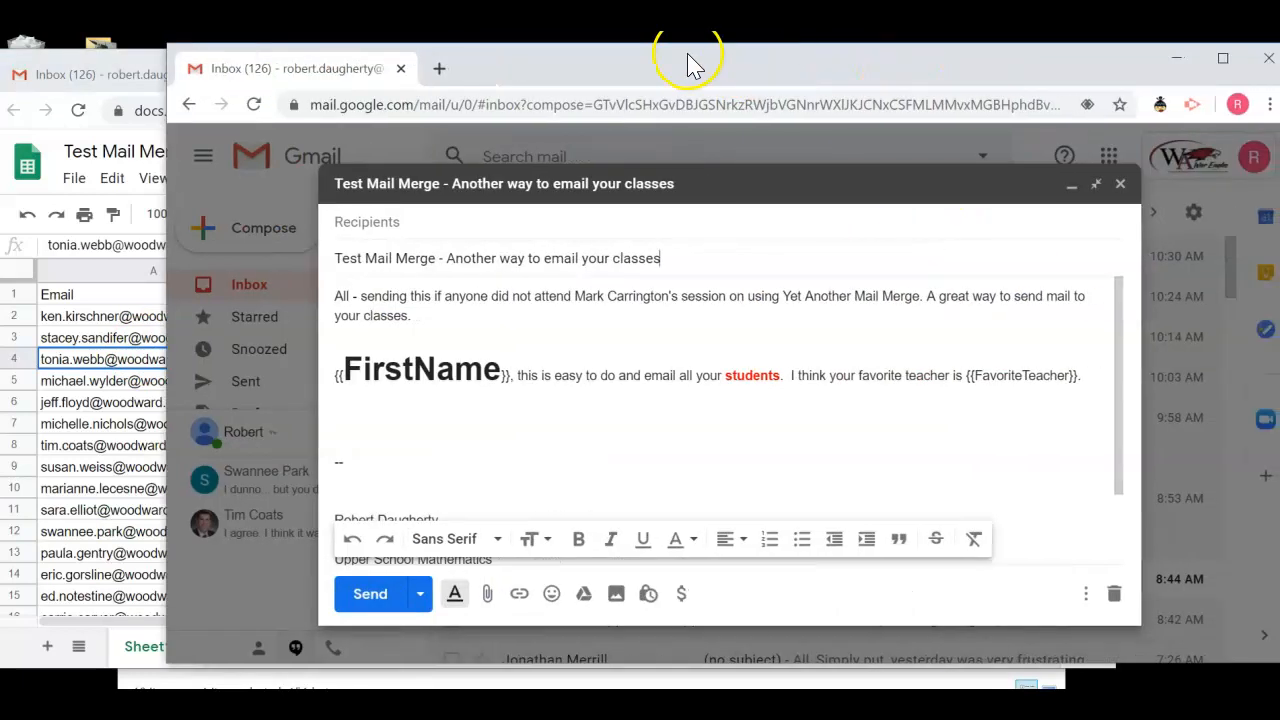
left_click(1119, 185)
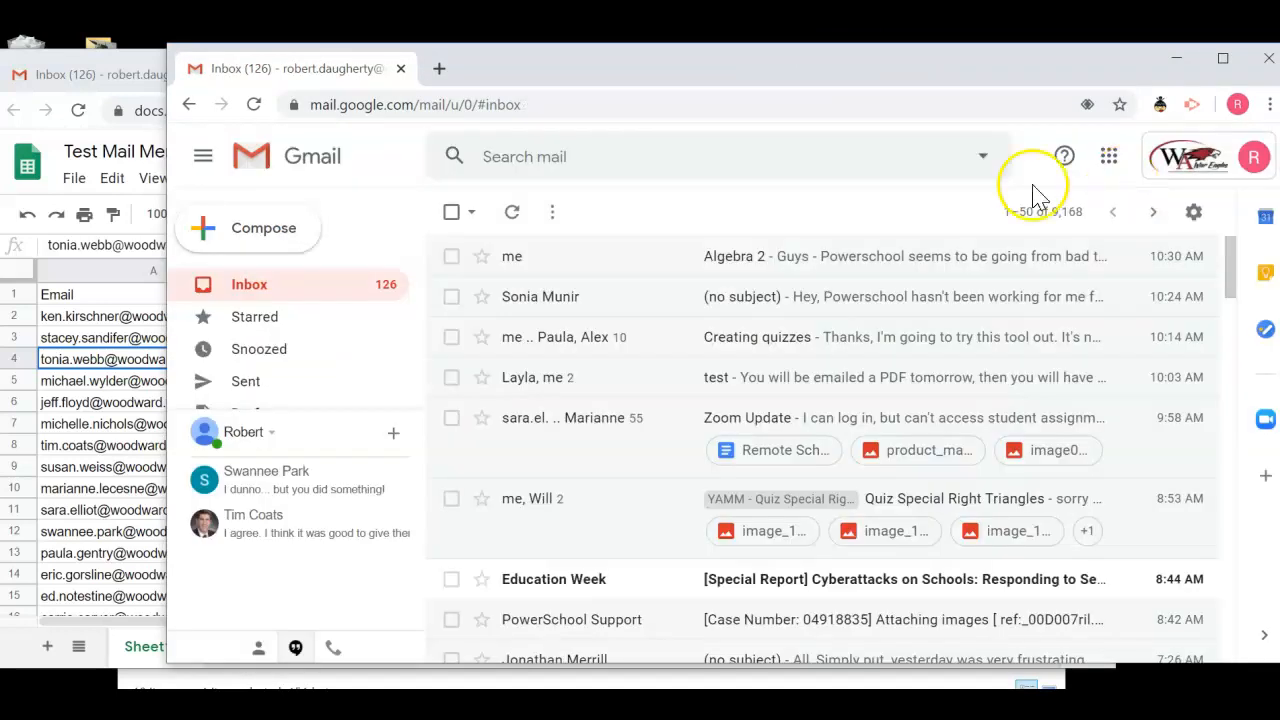
scroll(283, 357, "down", 2)
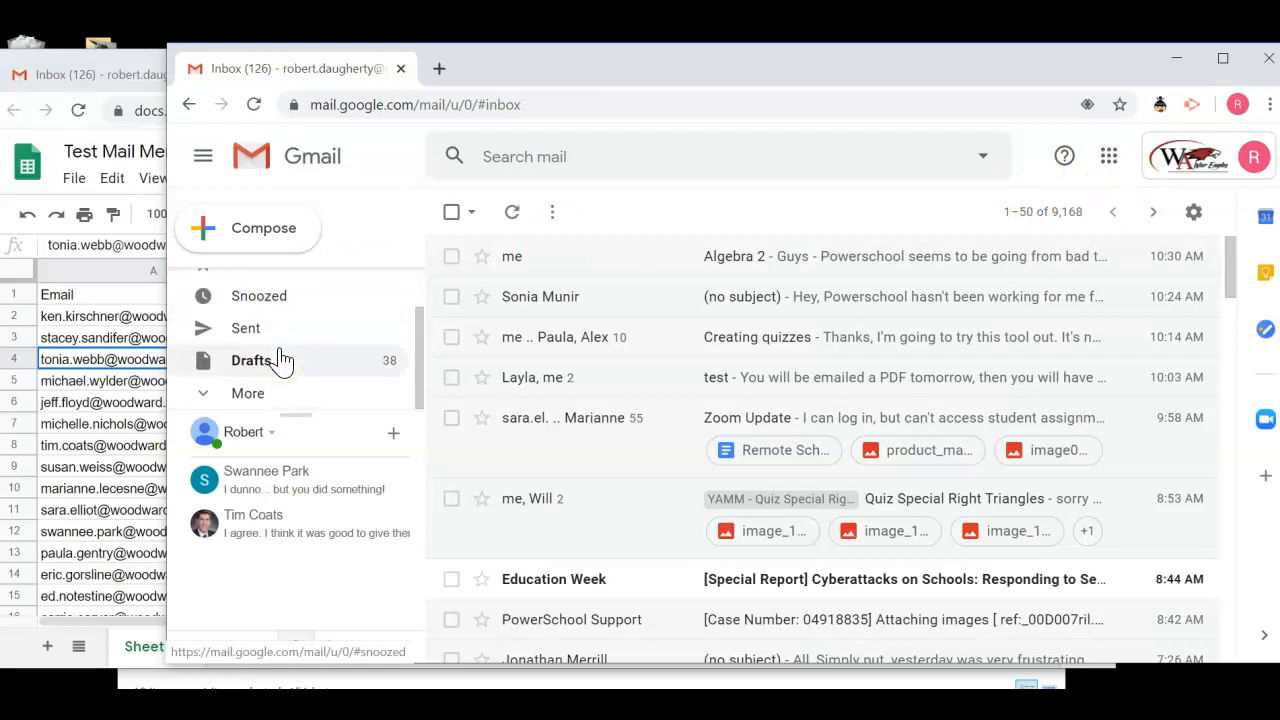
left_click(268, 360)
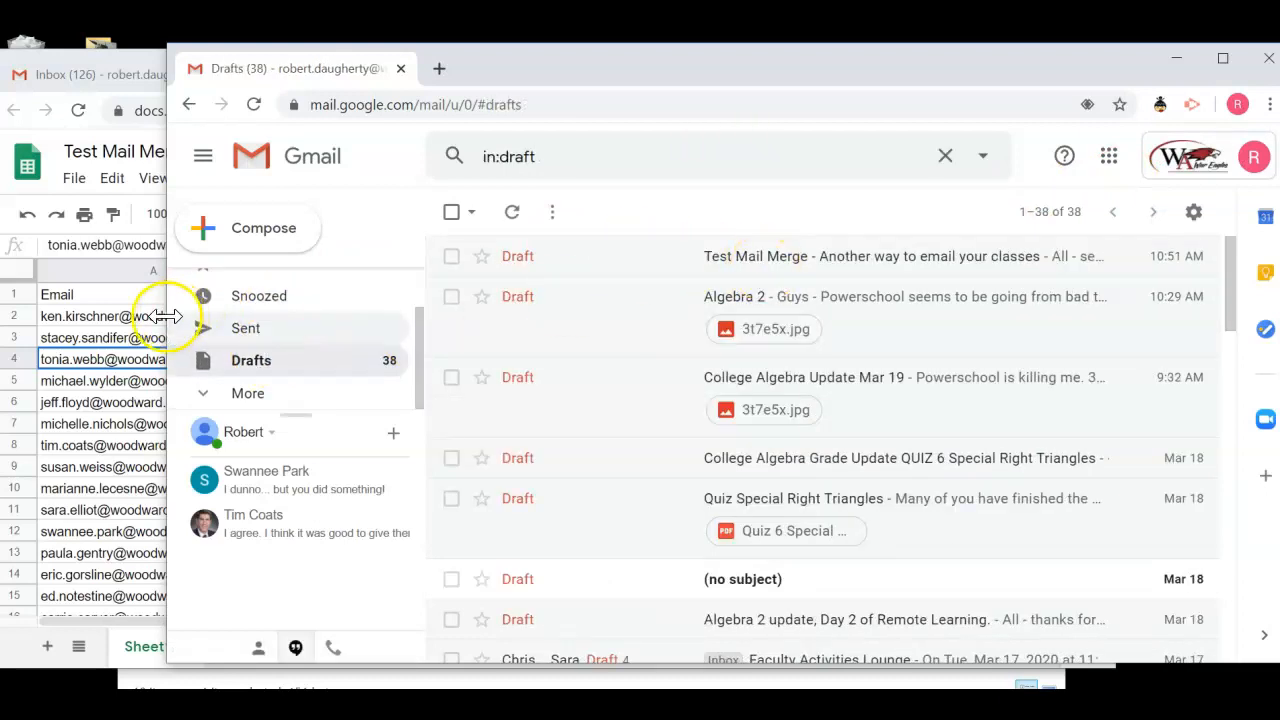
Start a Yet Another Mail Merge run from the spreadsheet, using "Test Mail Merge - Another way to email your classes" as the email template.
left_click(120, 316)
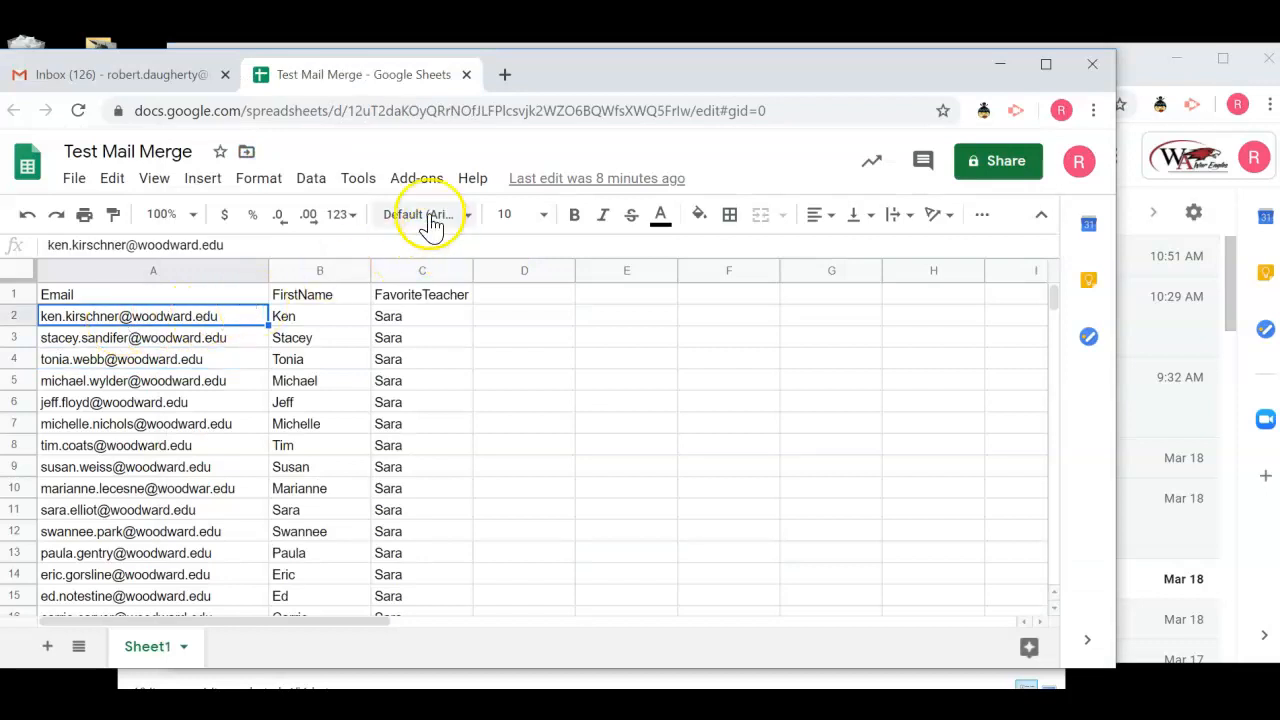
left_click(403, 182)
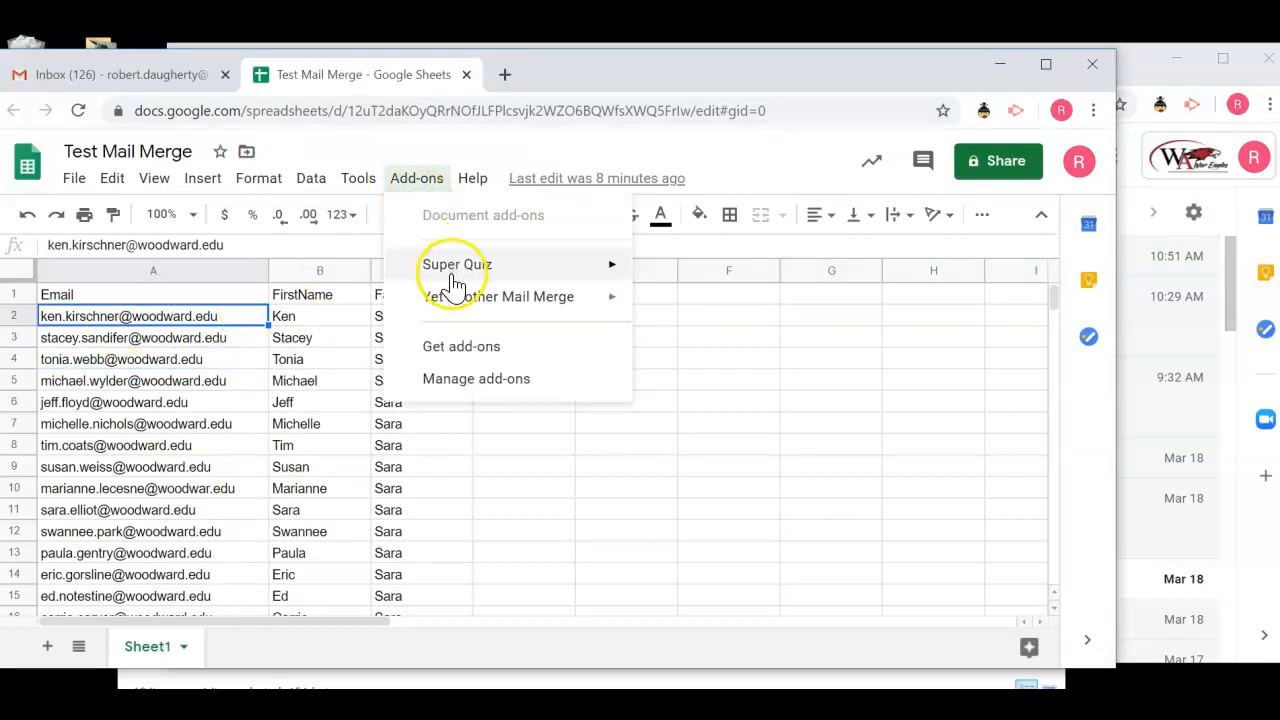
mouse_move(443, 300)
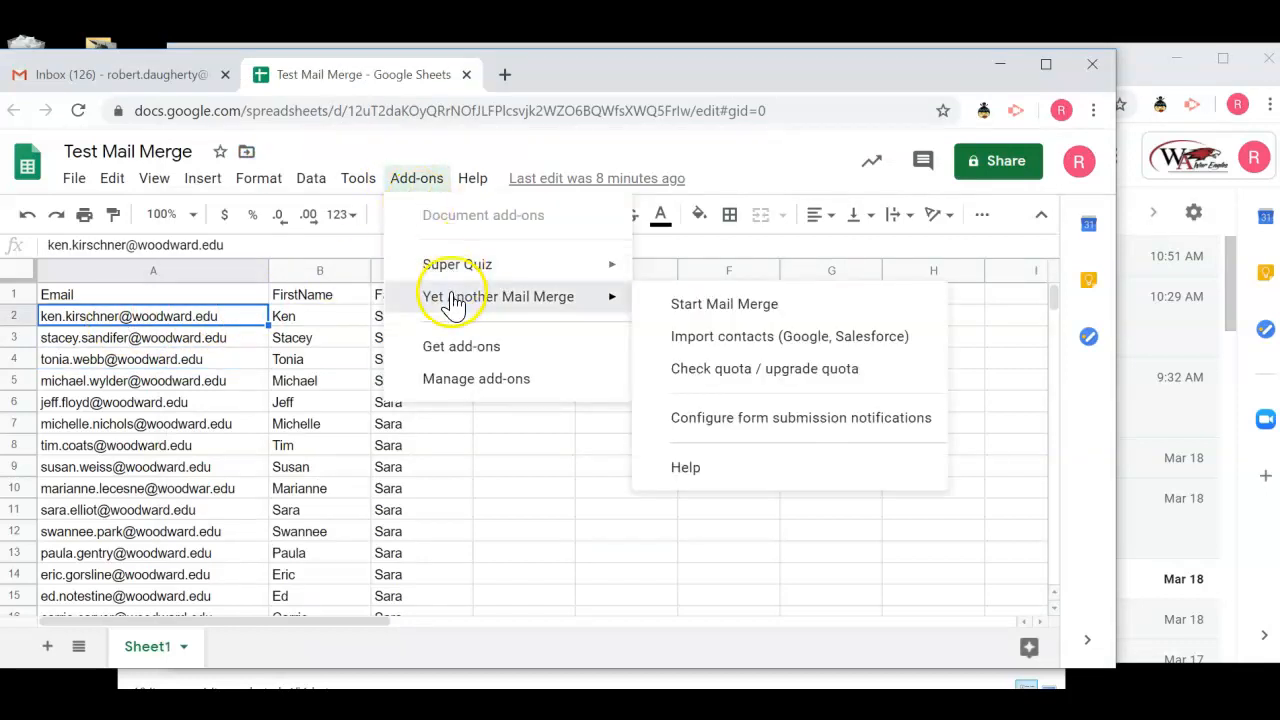
left_click(700, 306)
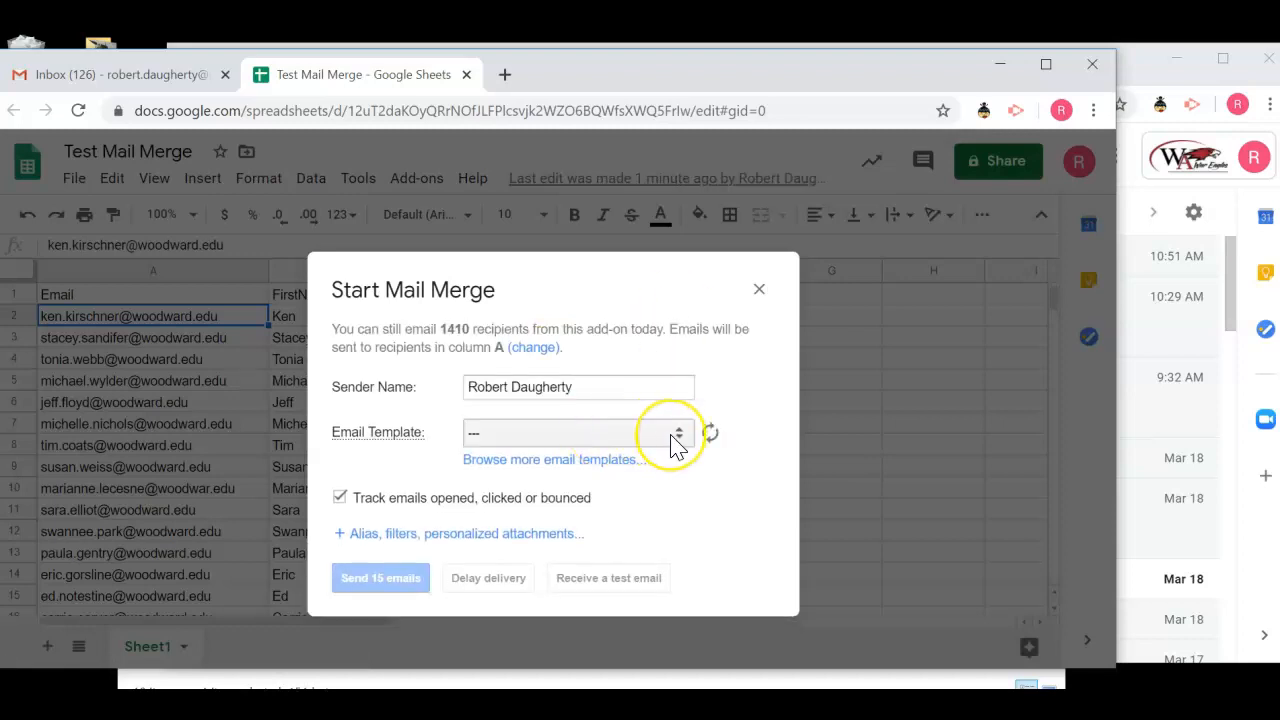
left_click(672, 442)
scroll(650, 390, "down", 1)
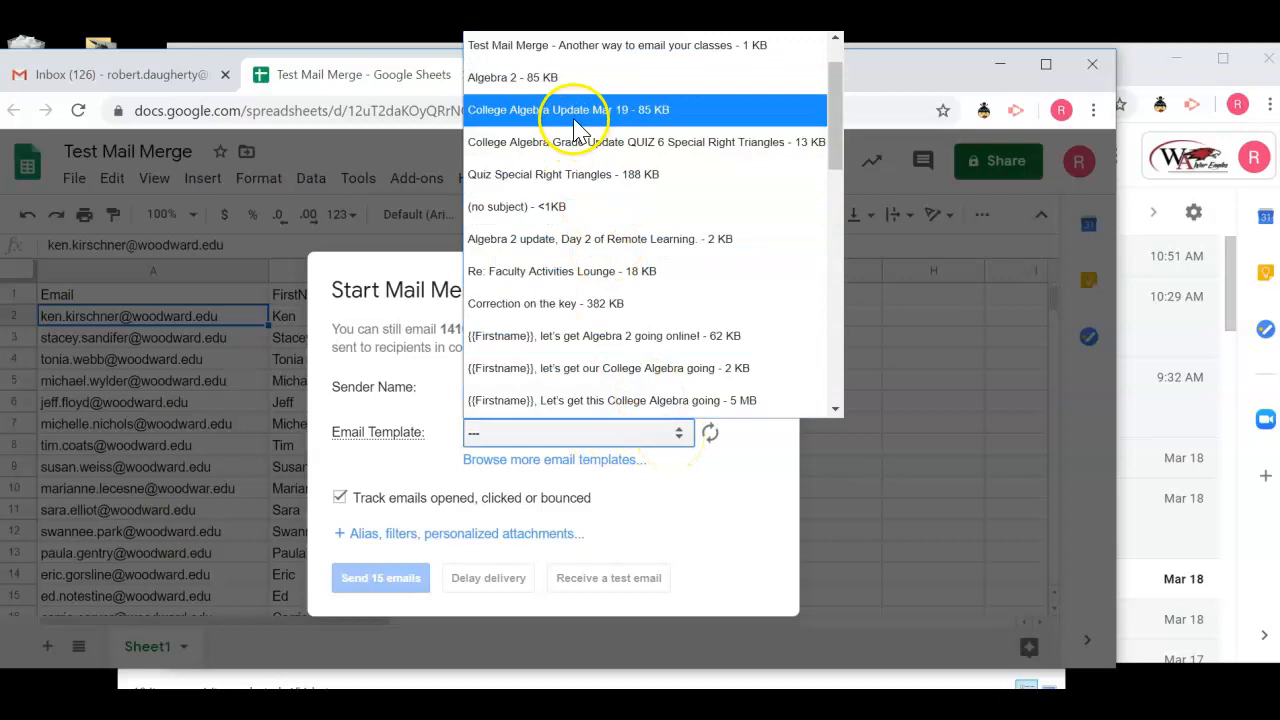
left_click(575, 72)
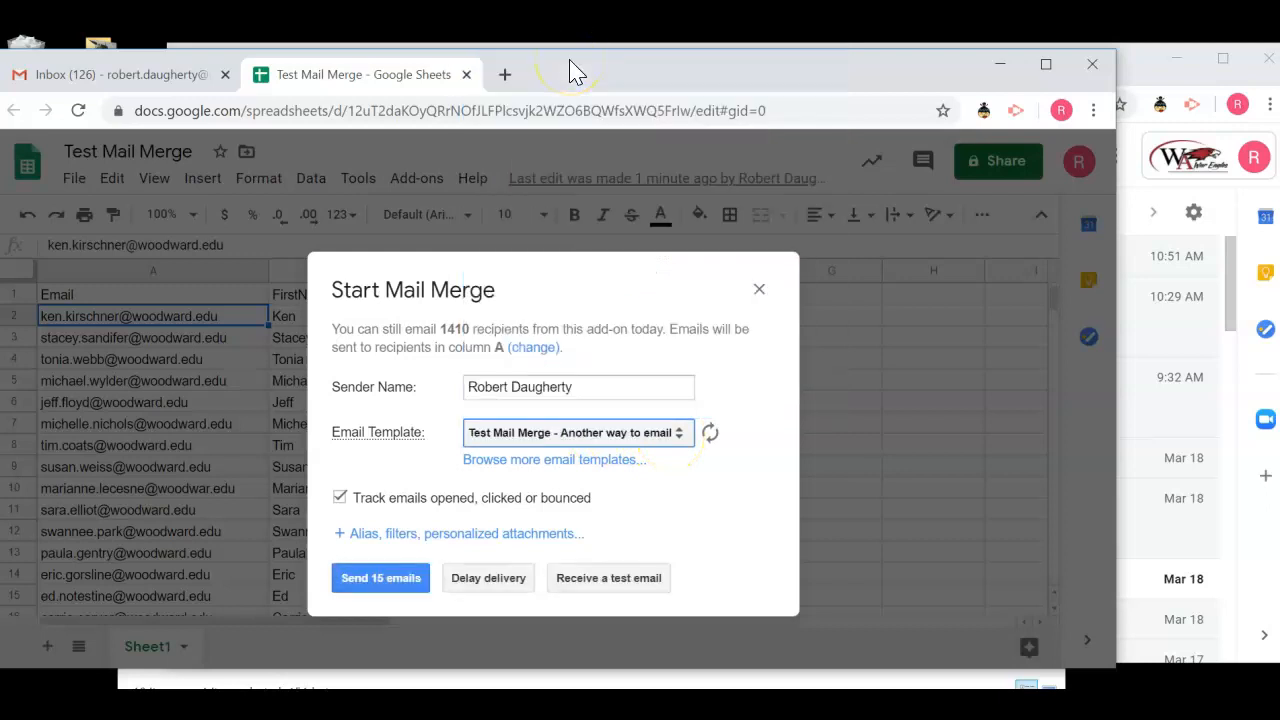
Send a test email of the merge to yourself and open the received message in the Gmail inbox.
left_click(597, 580)
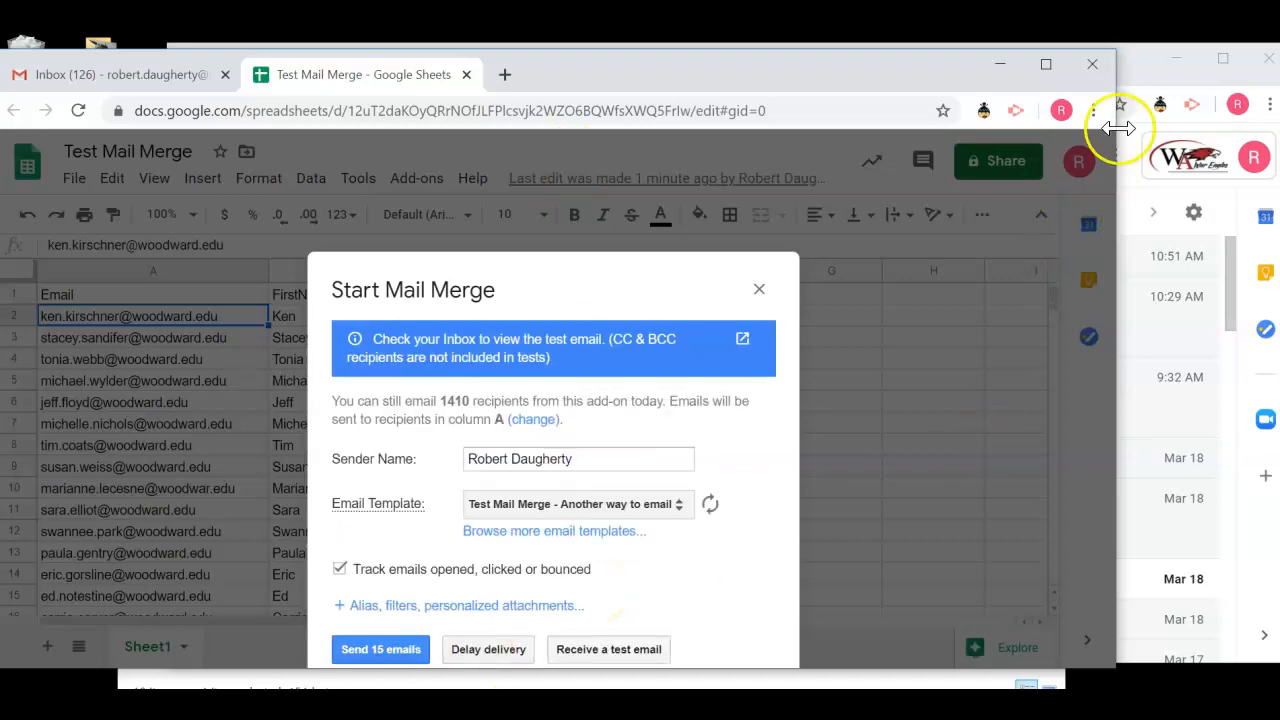
left_click(1146, 80)
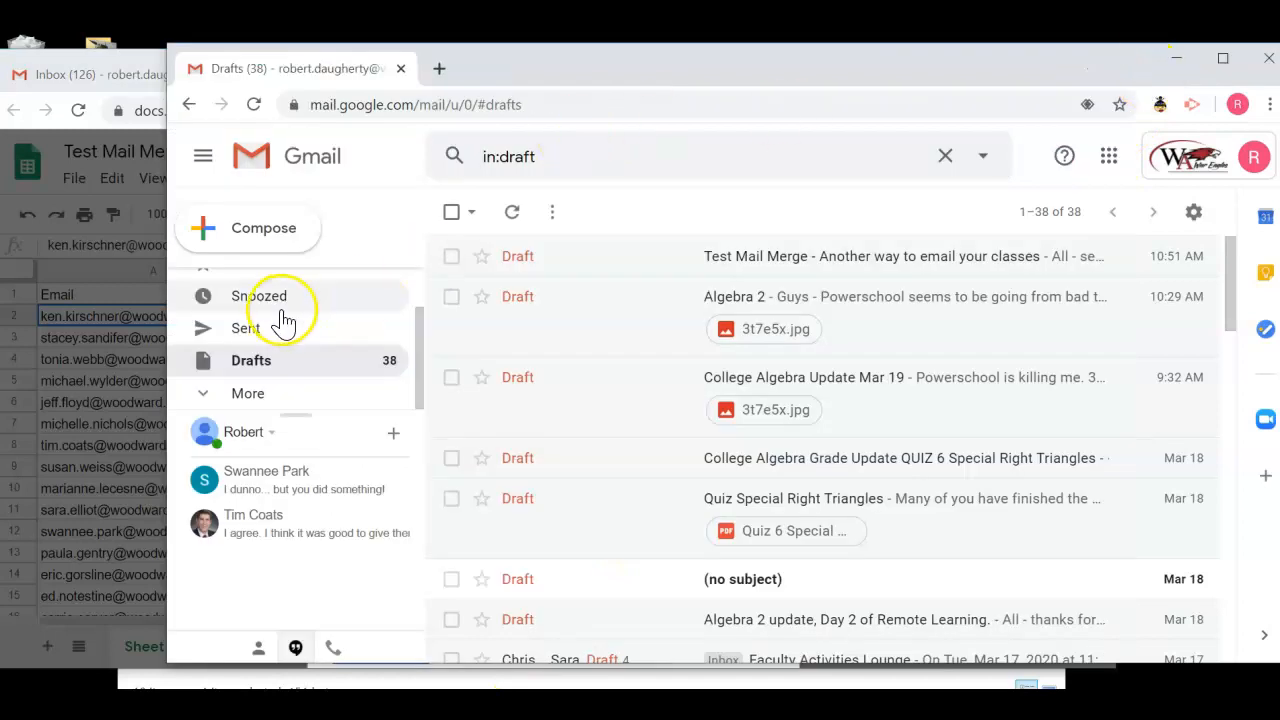
scroll(284, 320, "up", 1)
left_click(250, 290)
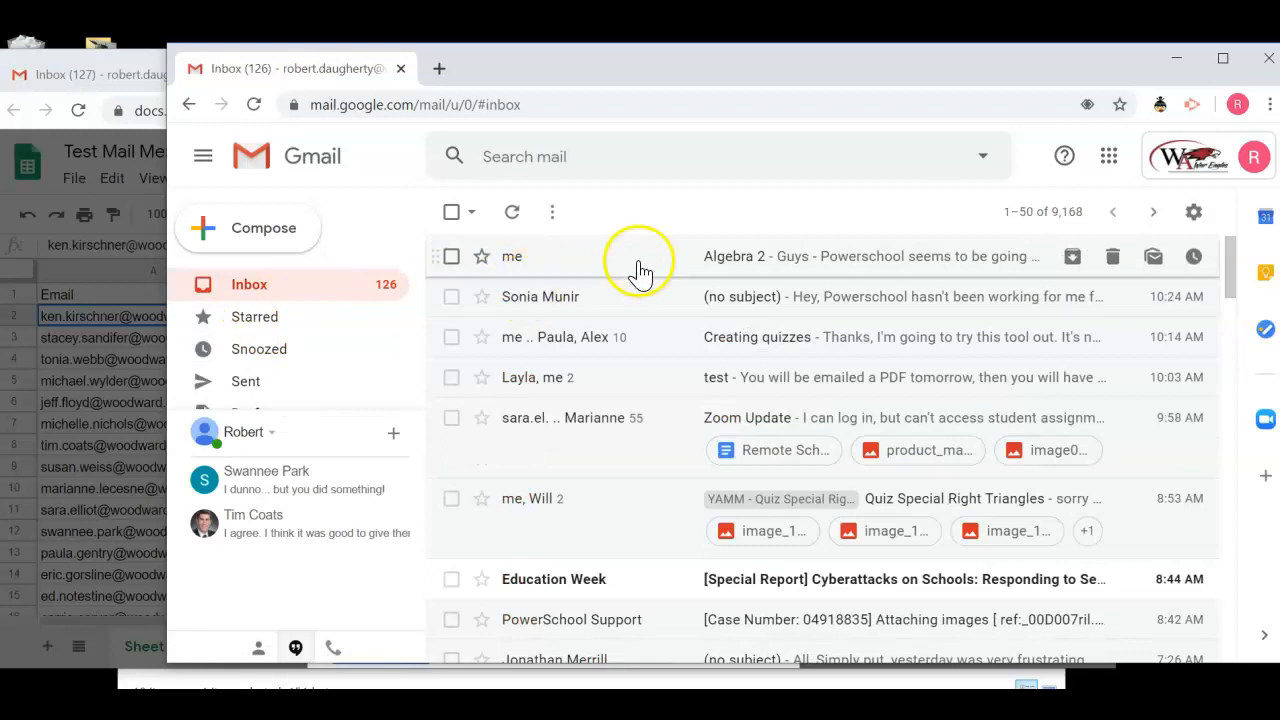
left_click(247, 295)
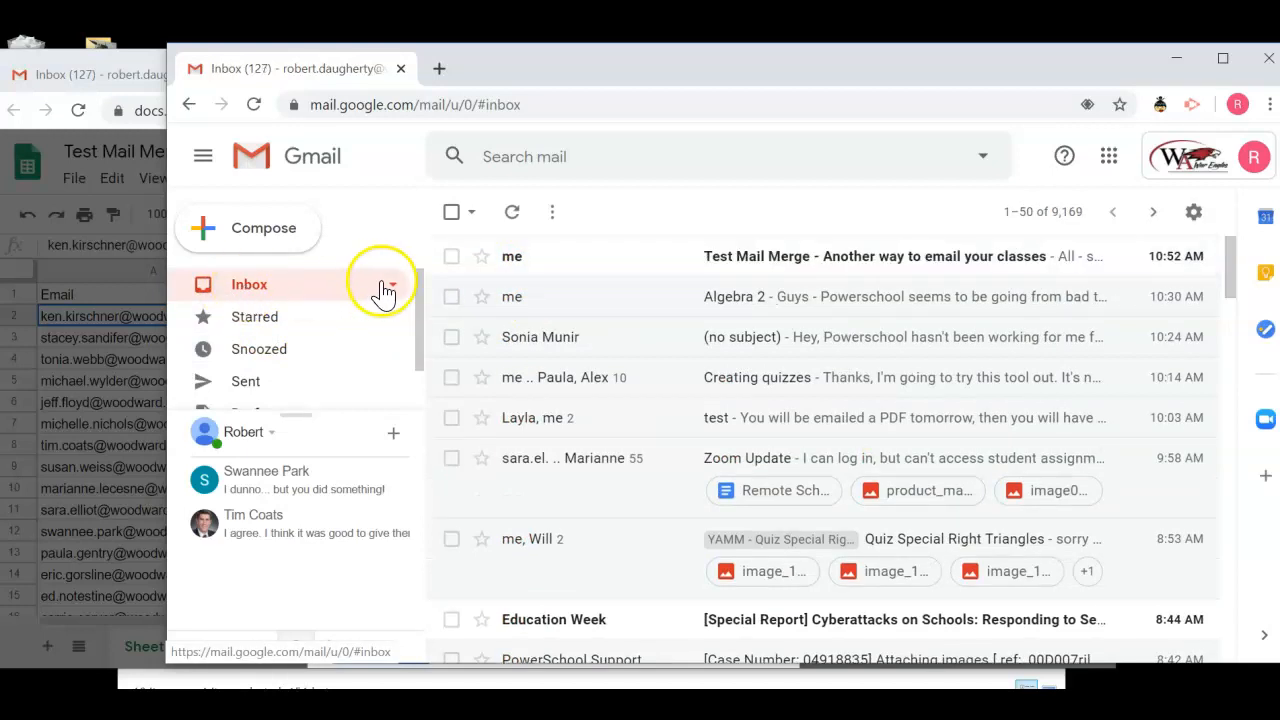
left_click(732, 258)
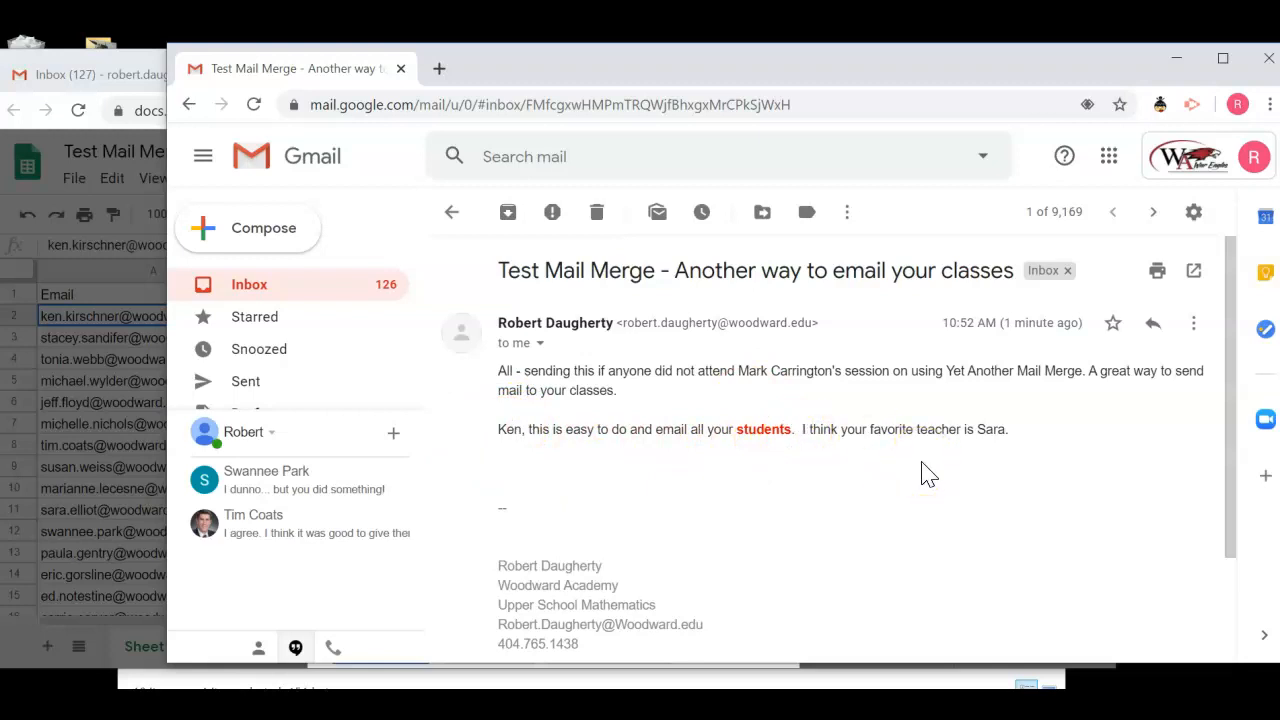
Switch back to Gmail and open the "Test Mail Merge - Another way to email your classes" draft from the Drafts folder.
left_click(107, 60)
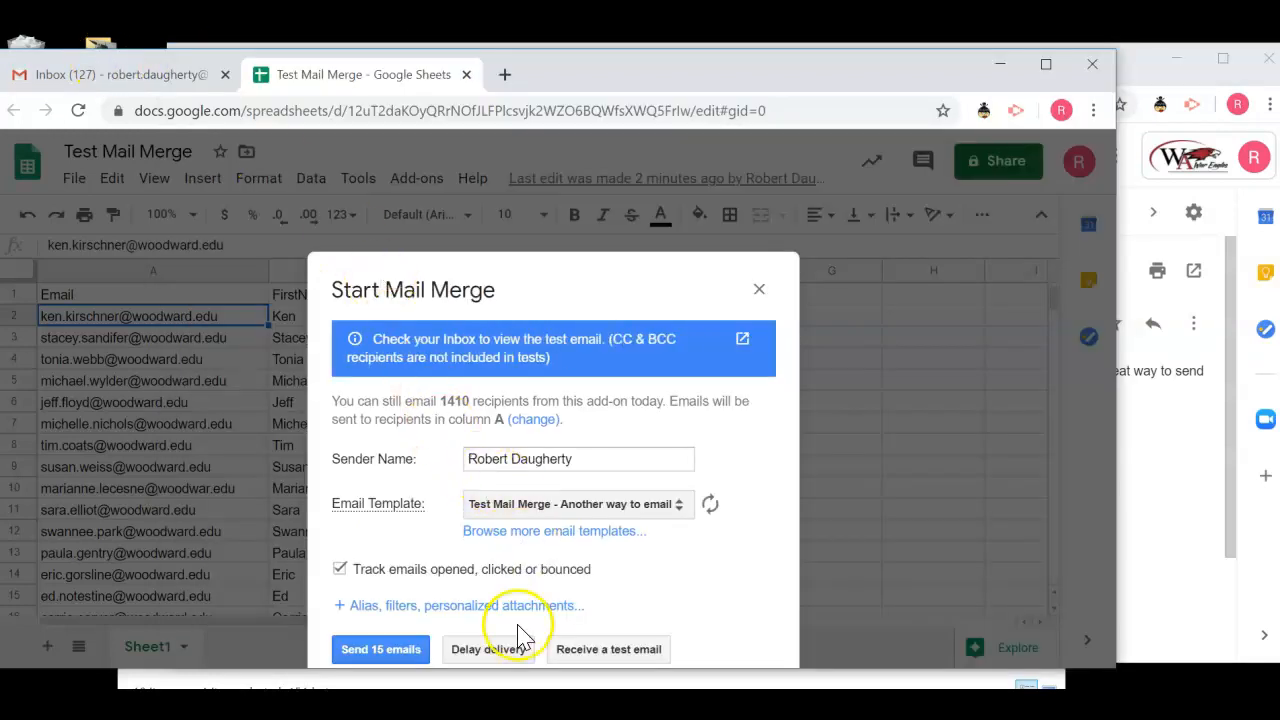
left_click(525, 704)
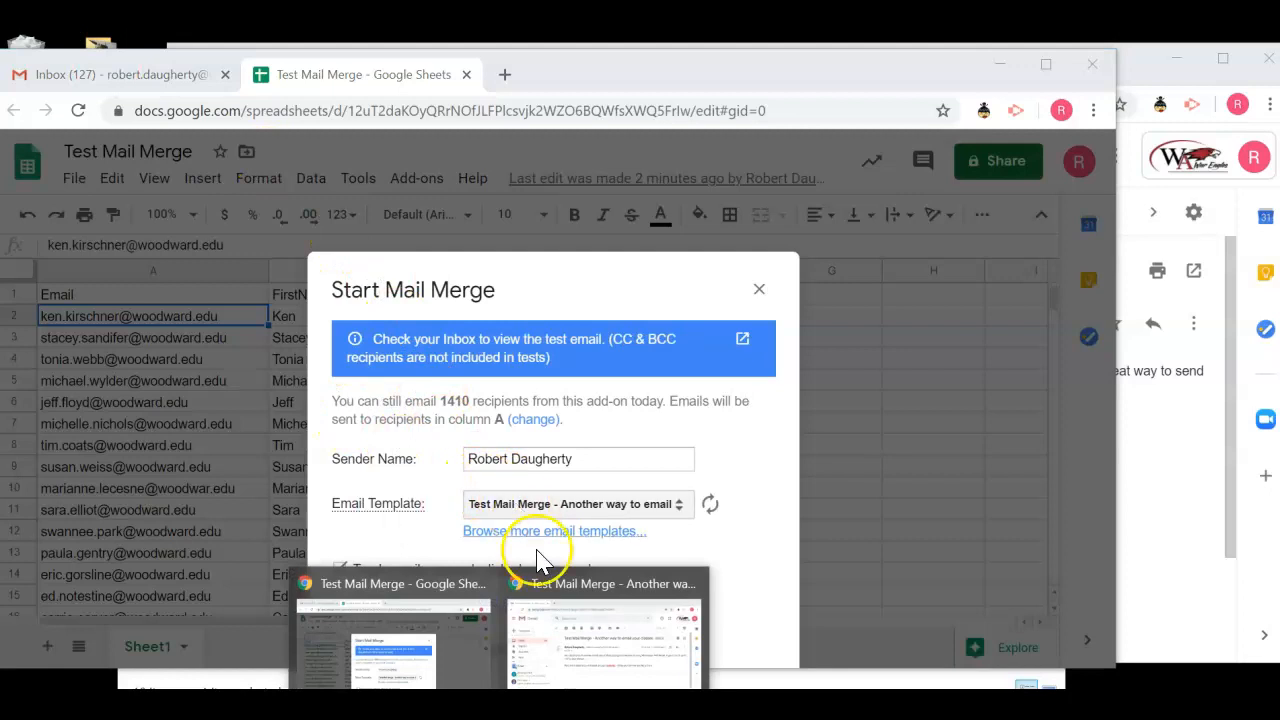
left_click(534, 640)
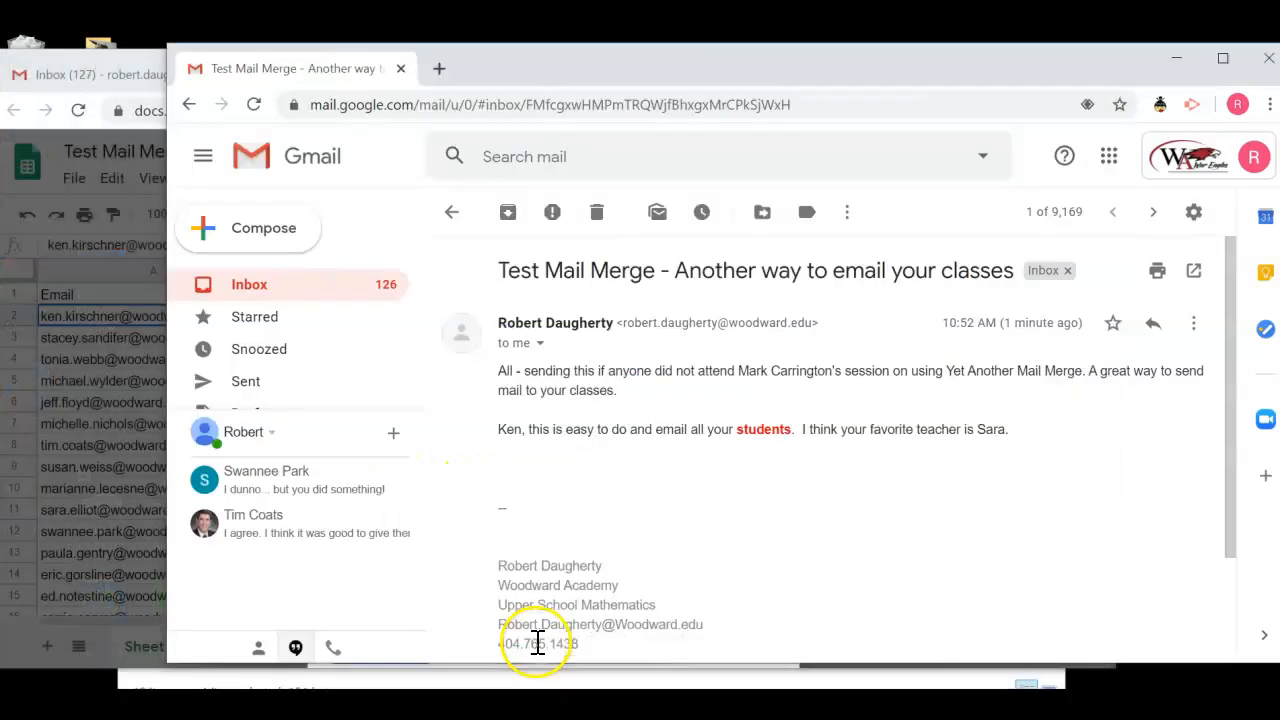
scroll(277, 385, "down", 1)
left_click(277, 388)
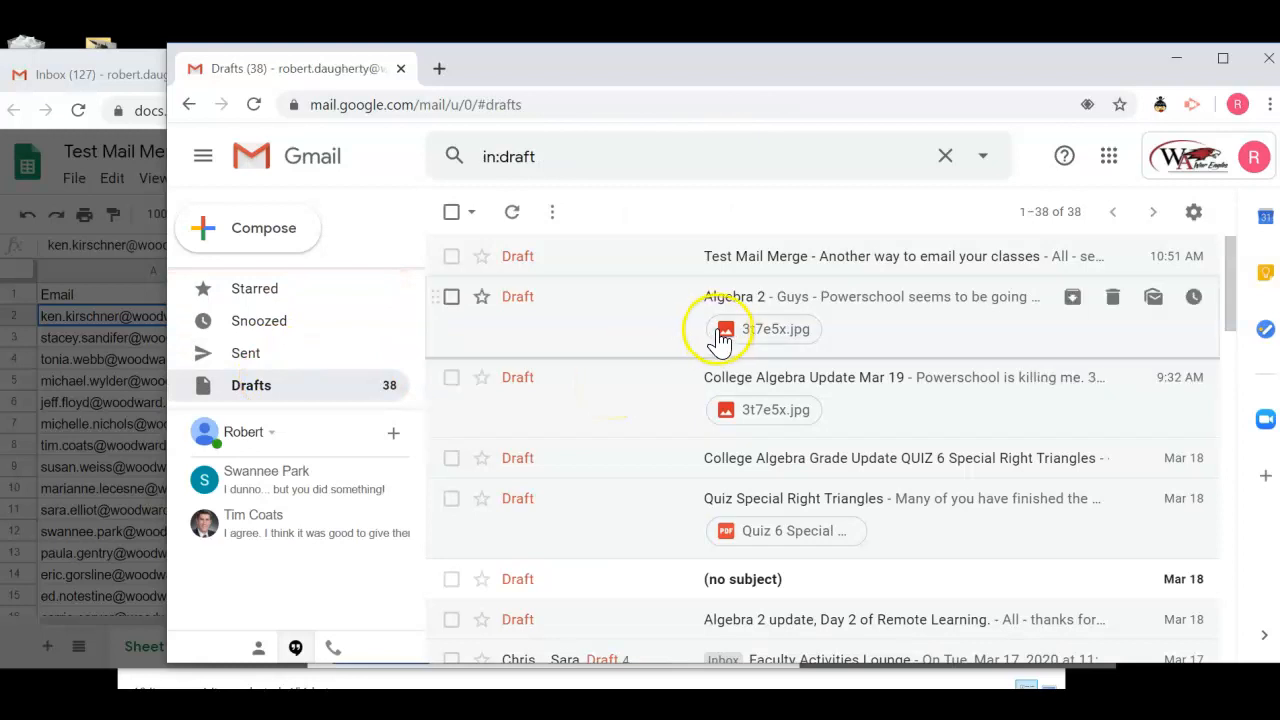
left_click(791, 268)
left_click(489, 431)
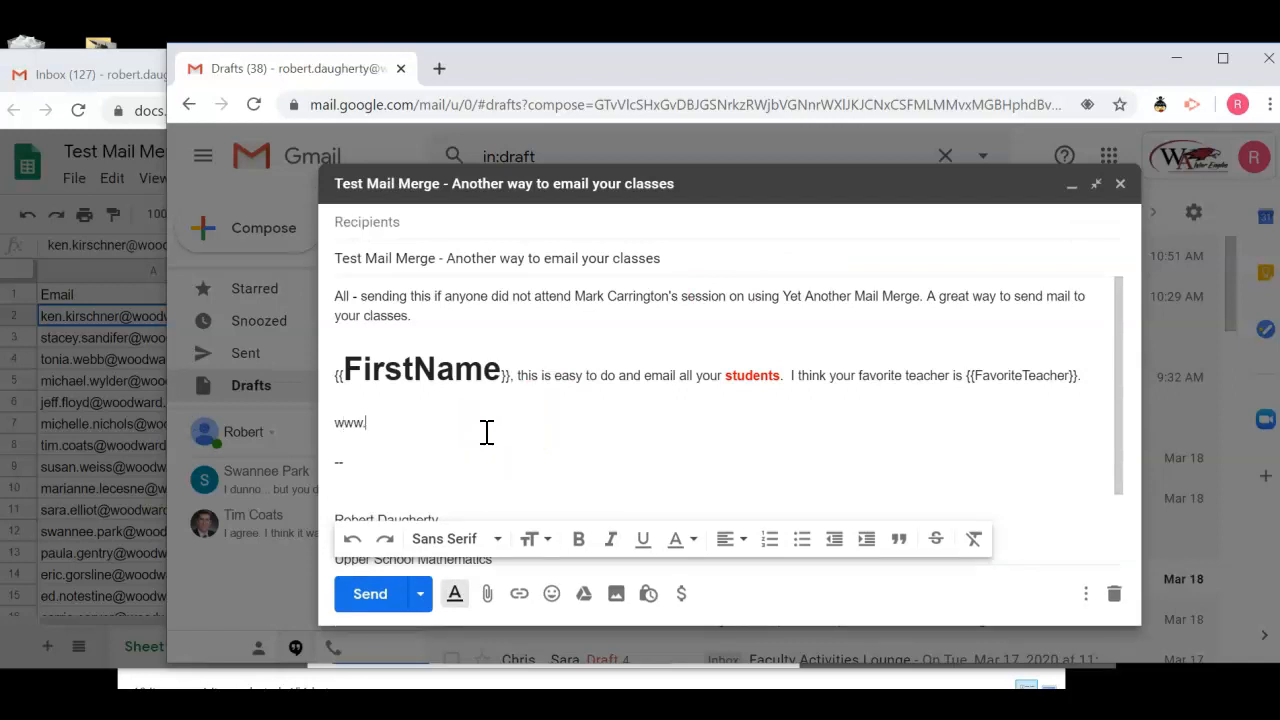
type("www.google.com")
key("Return")
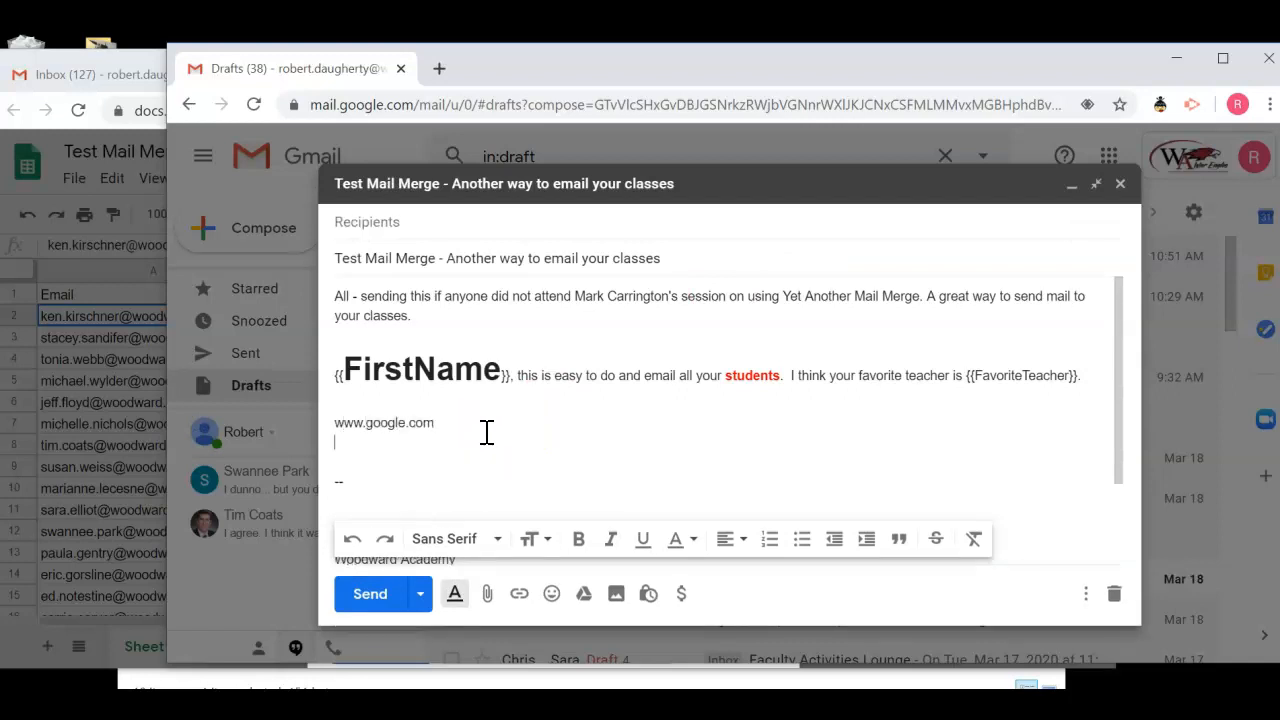
left_click(335, 425)
type("http://")
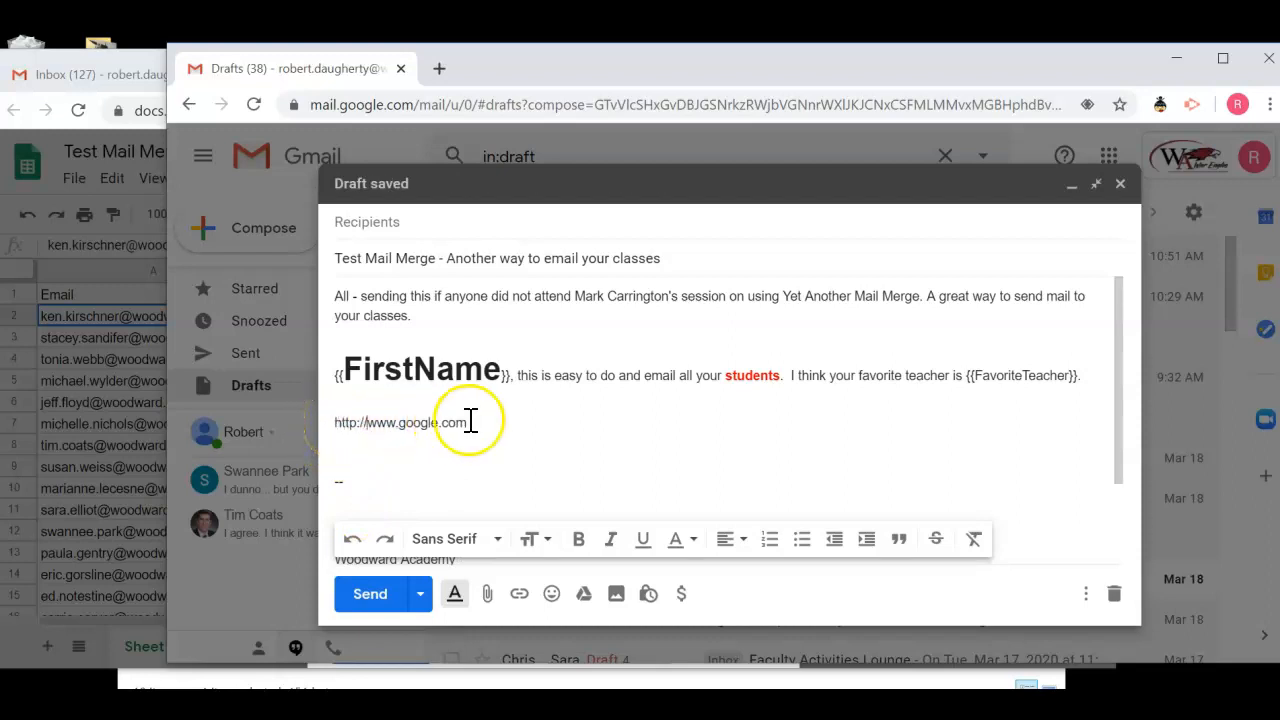
key("Return")
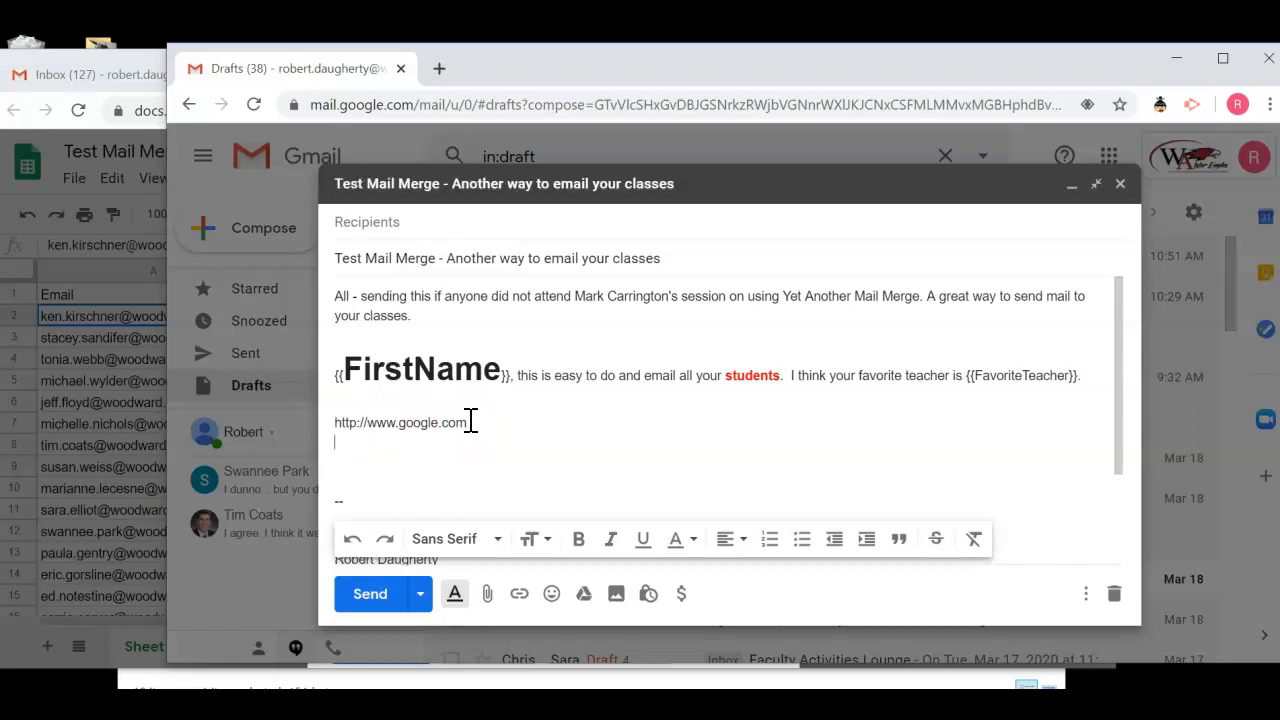
triple_click(451, 422)
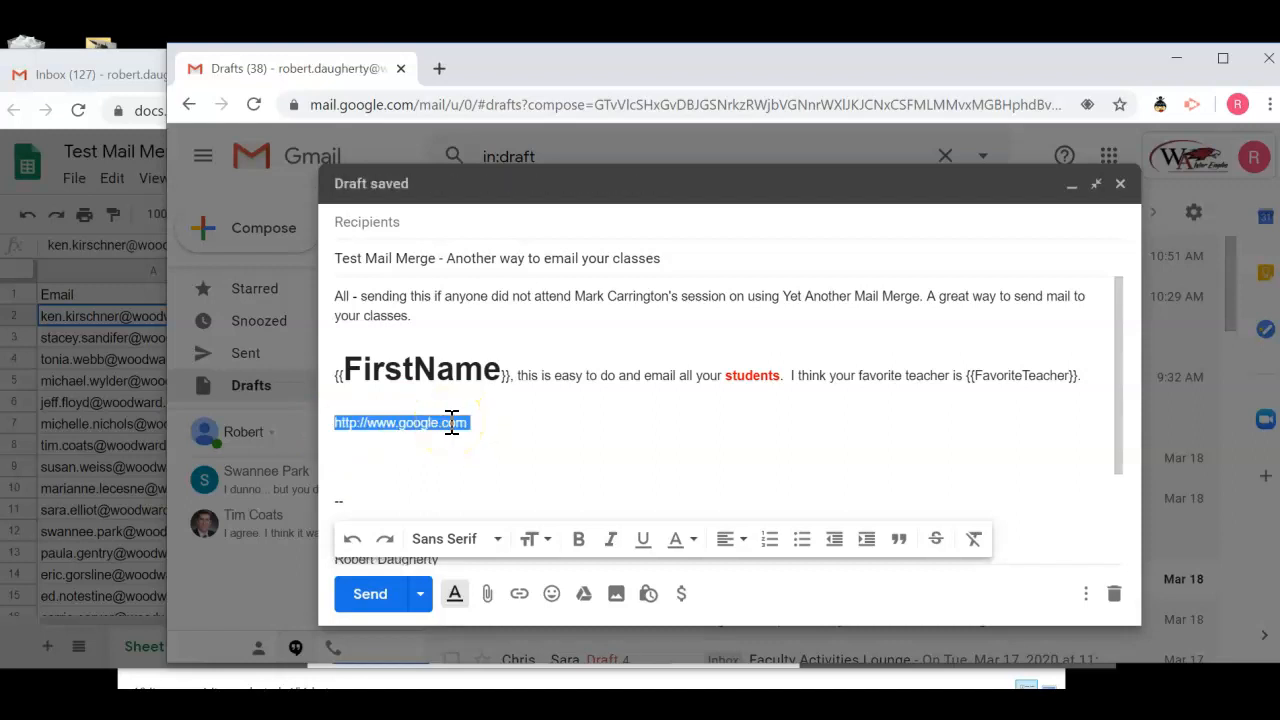
left_click(514, 596)
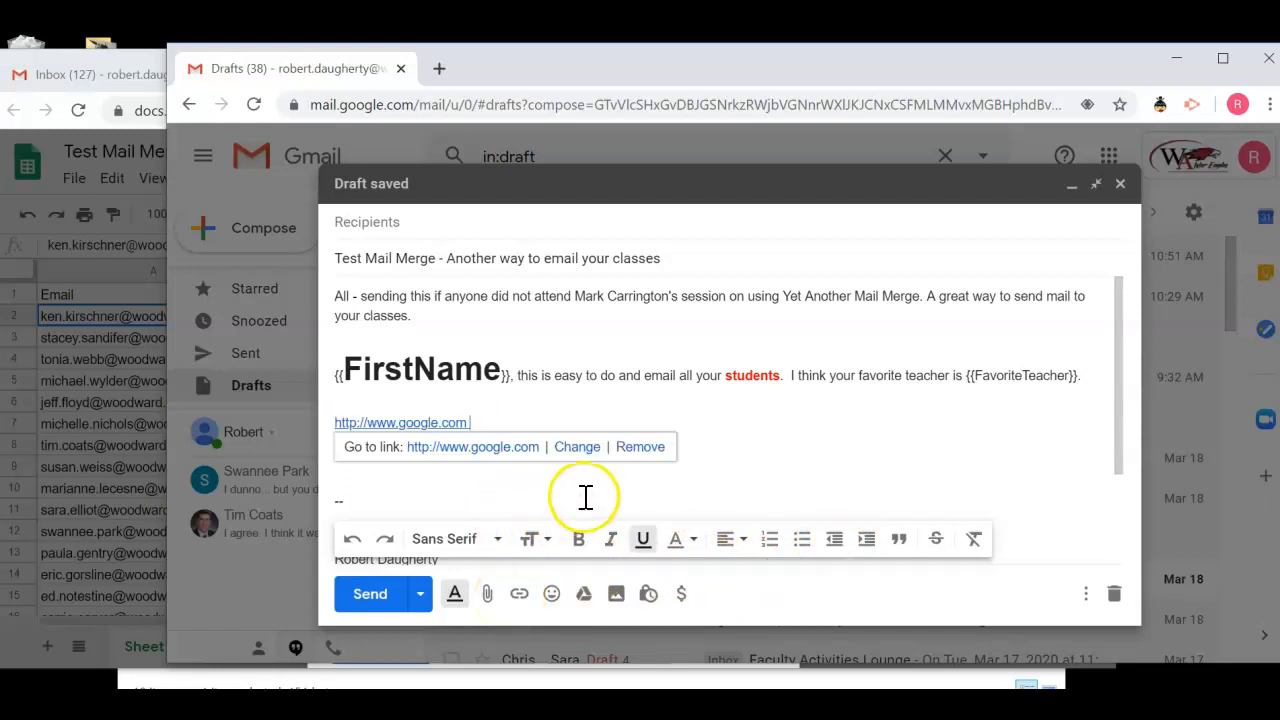
left_click(743, 457)
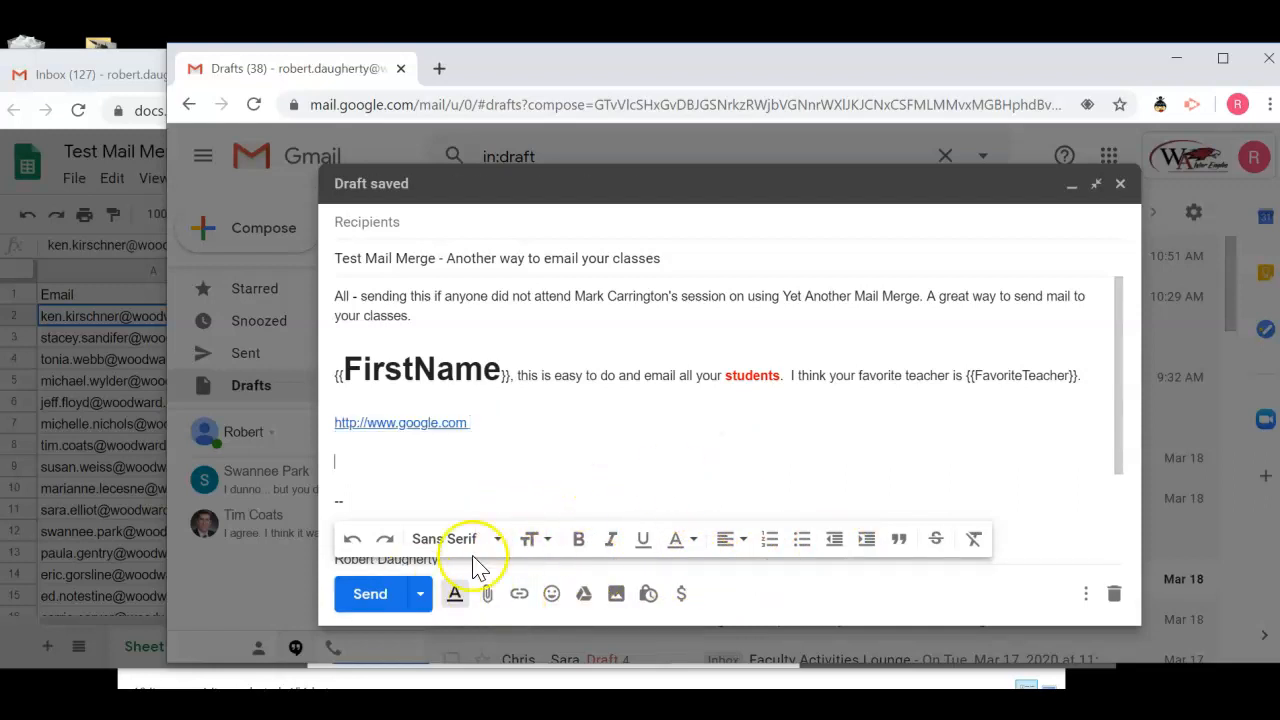
left_click(1121, 185)
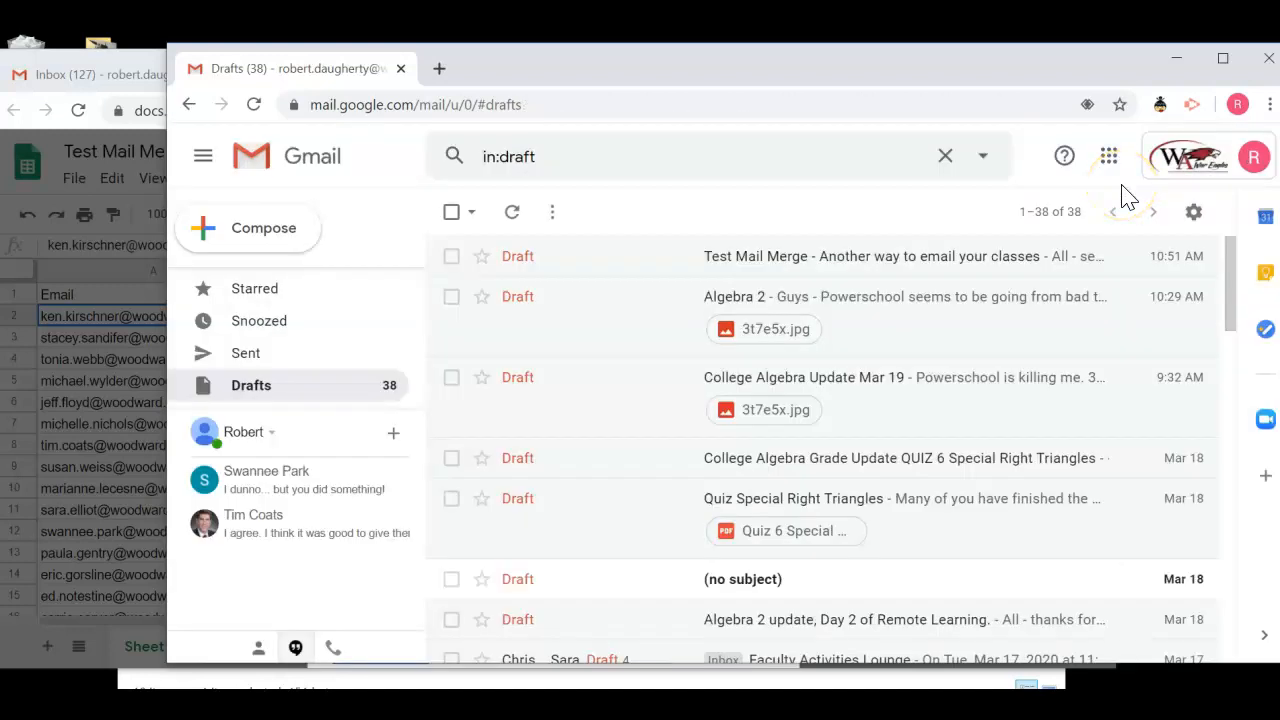
Return to the Test Mail Merge spreadsheet, dismiss the Start Mail Merge dialog and review the recipient list down to its last rows.
left_click(111, 310)
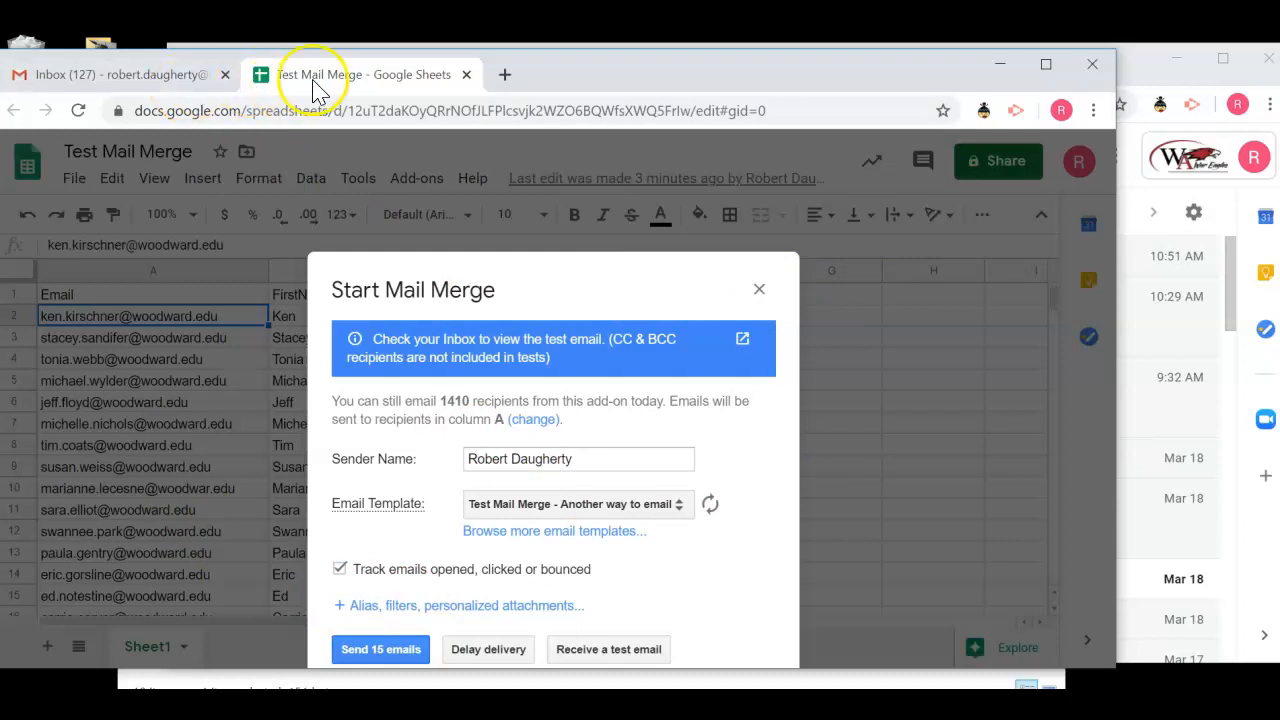
left_click(759, 289)
left_click(140, 402)
scroll(150, 430, "down", 2)
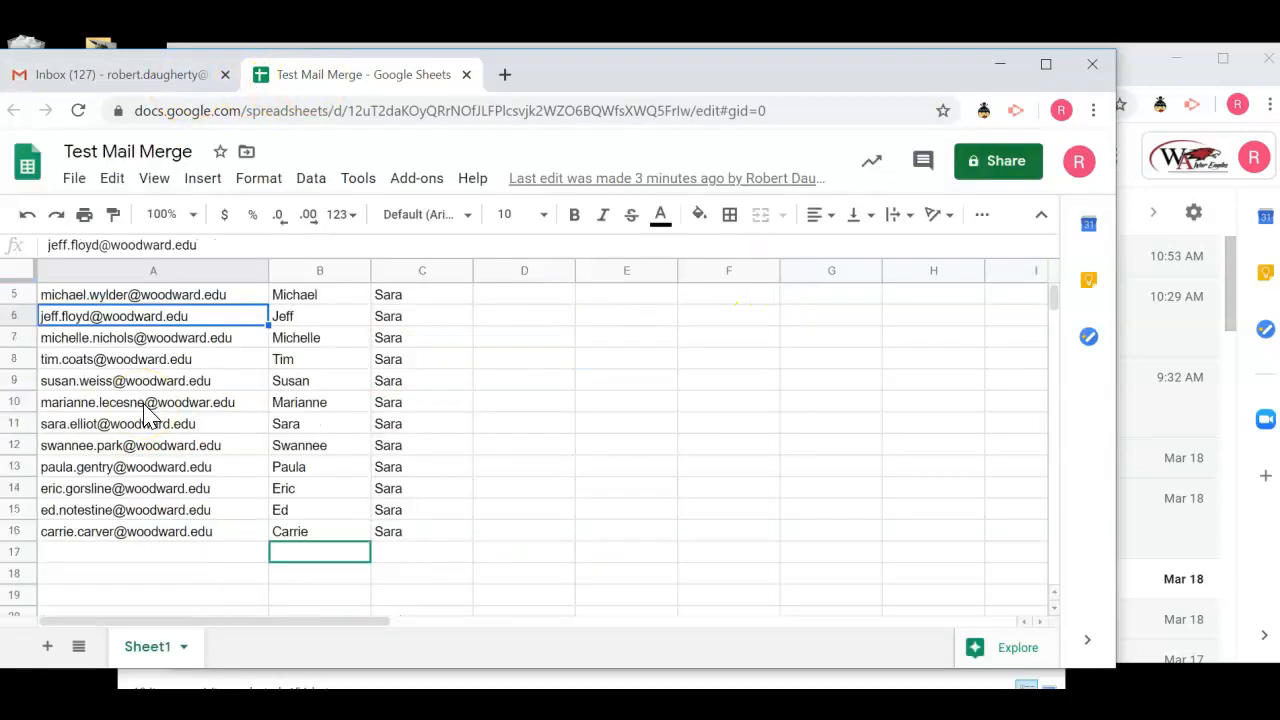
left_click(242, 535)
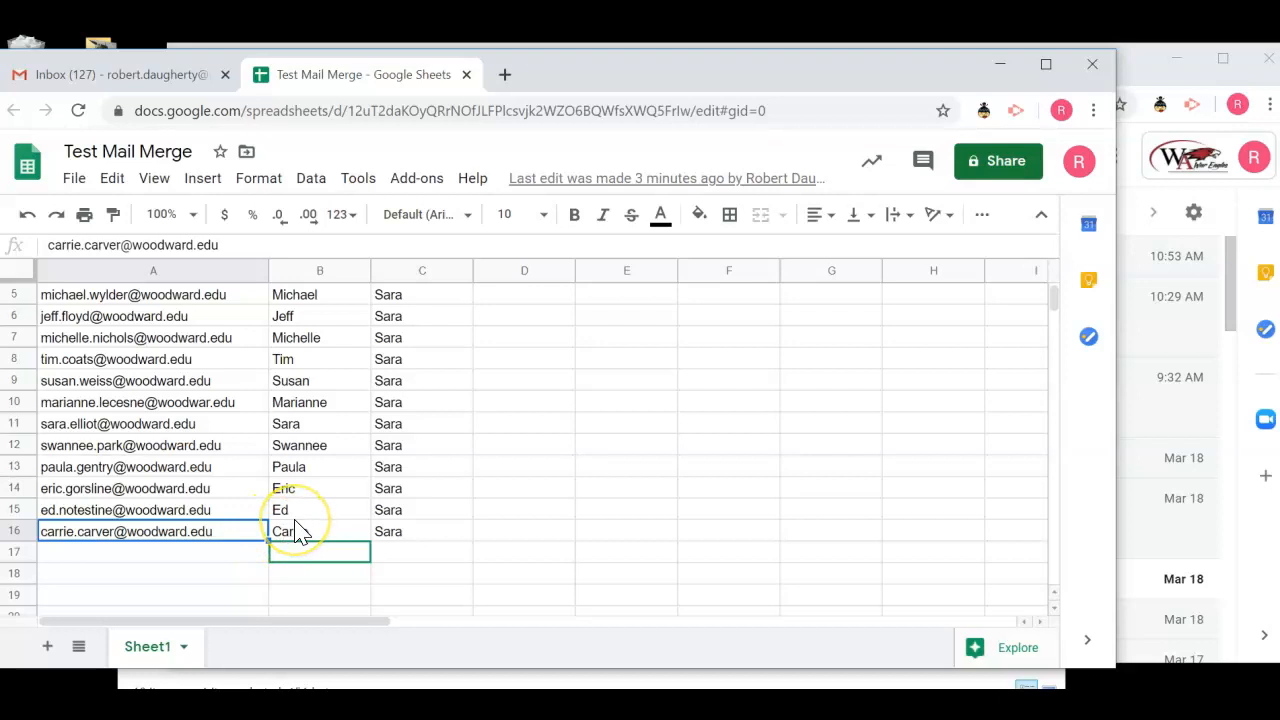
left_click(238, 512)
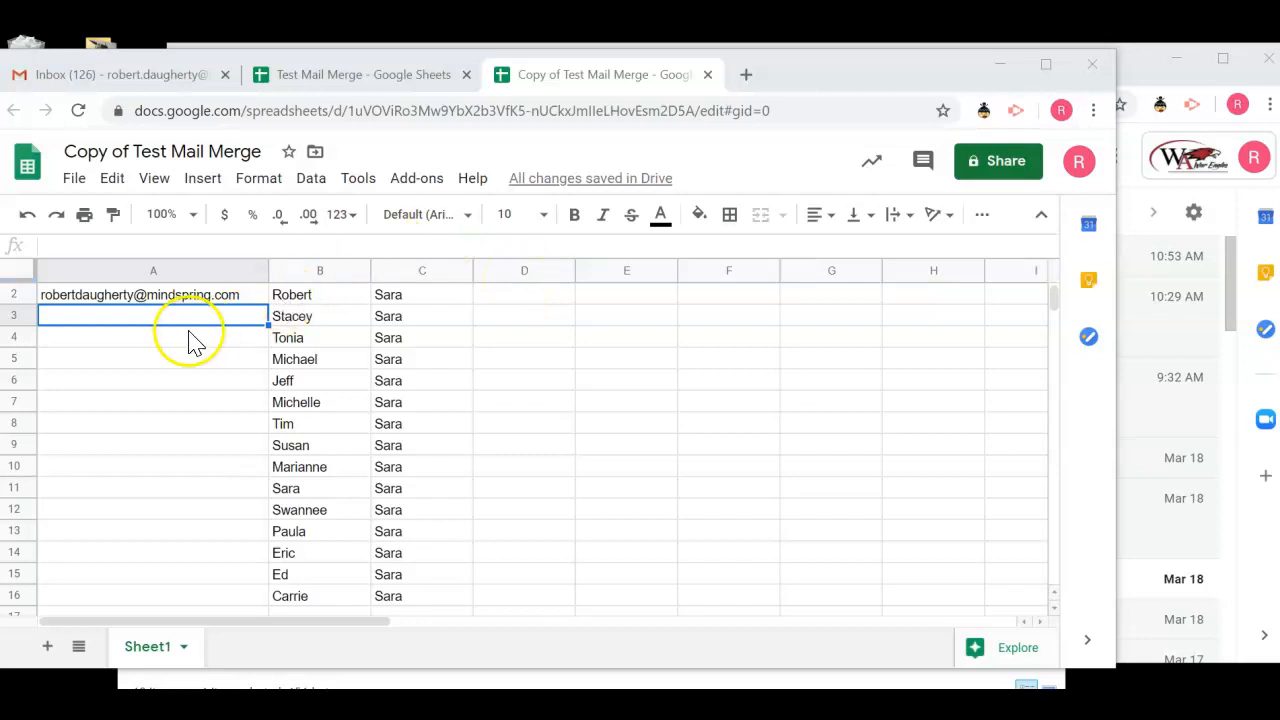
Start a Yet Another Mail Merge run from Copy of Test Mail Merge, using the "Test Mail Merge - Another way to email your classes" template.
left_click(420, 180)
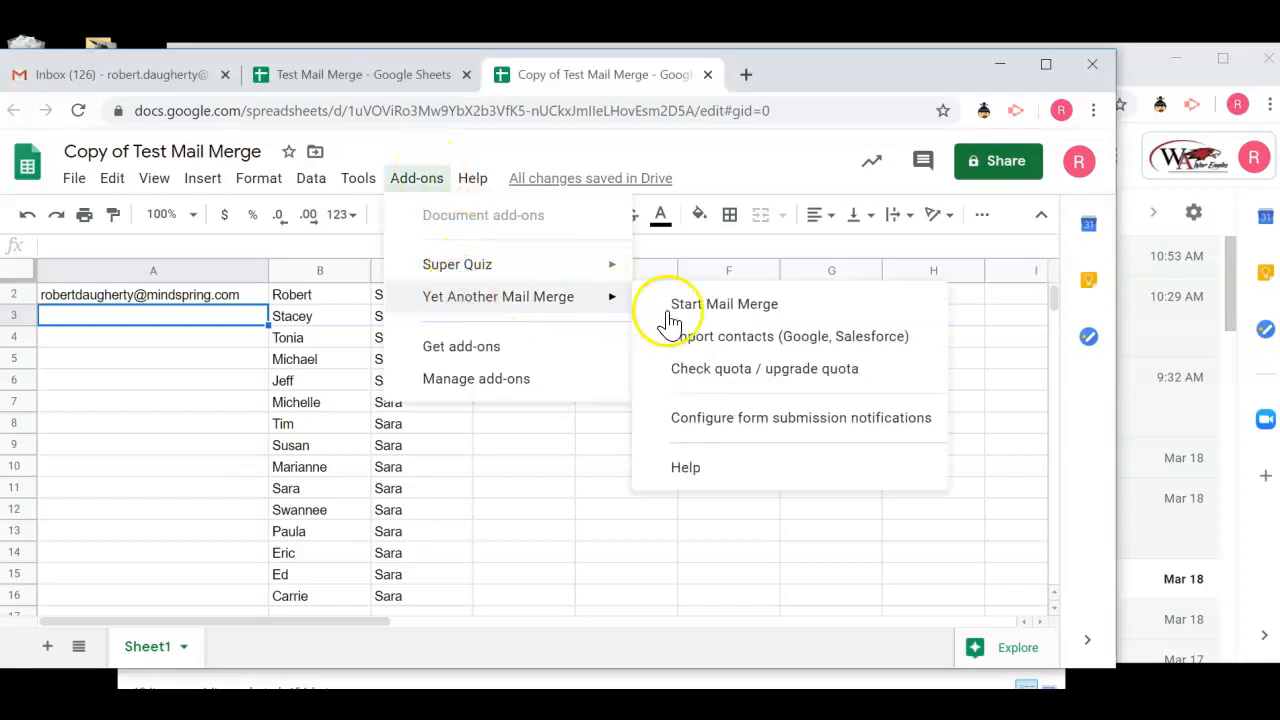
left_click(705, 316)
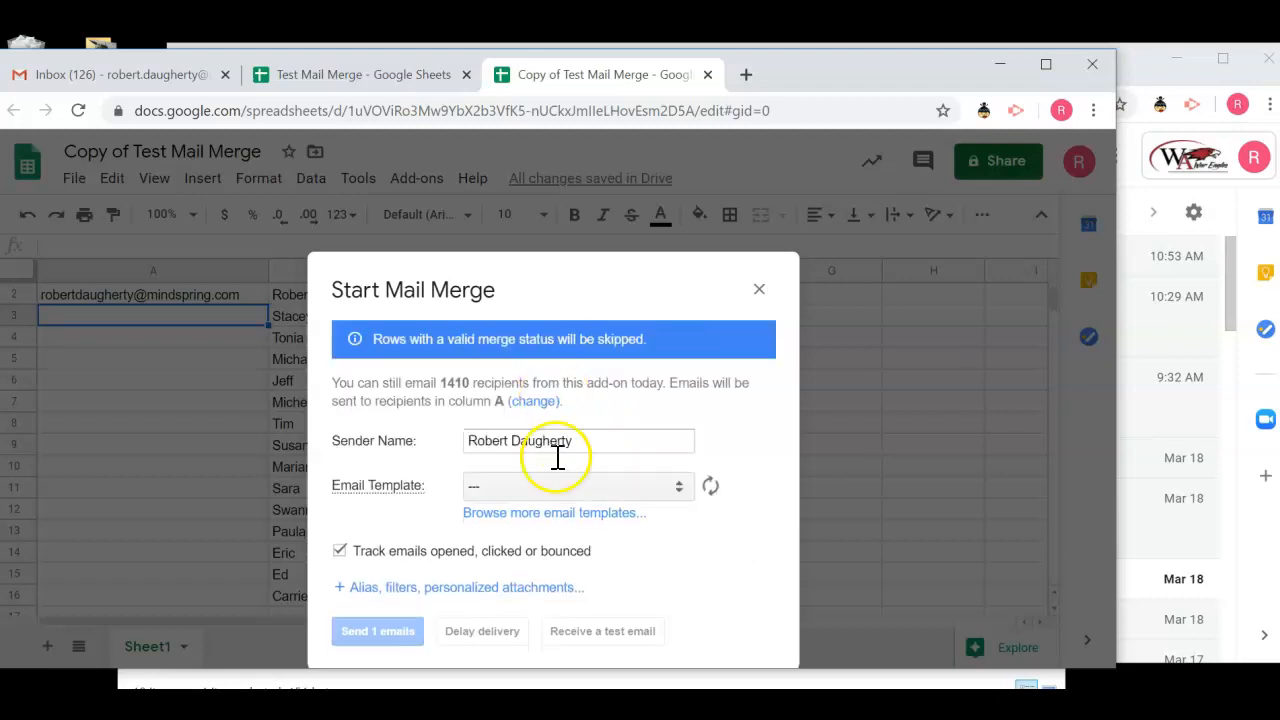
left_click(559, 490)
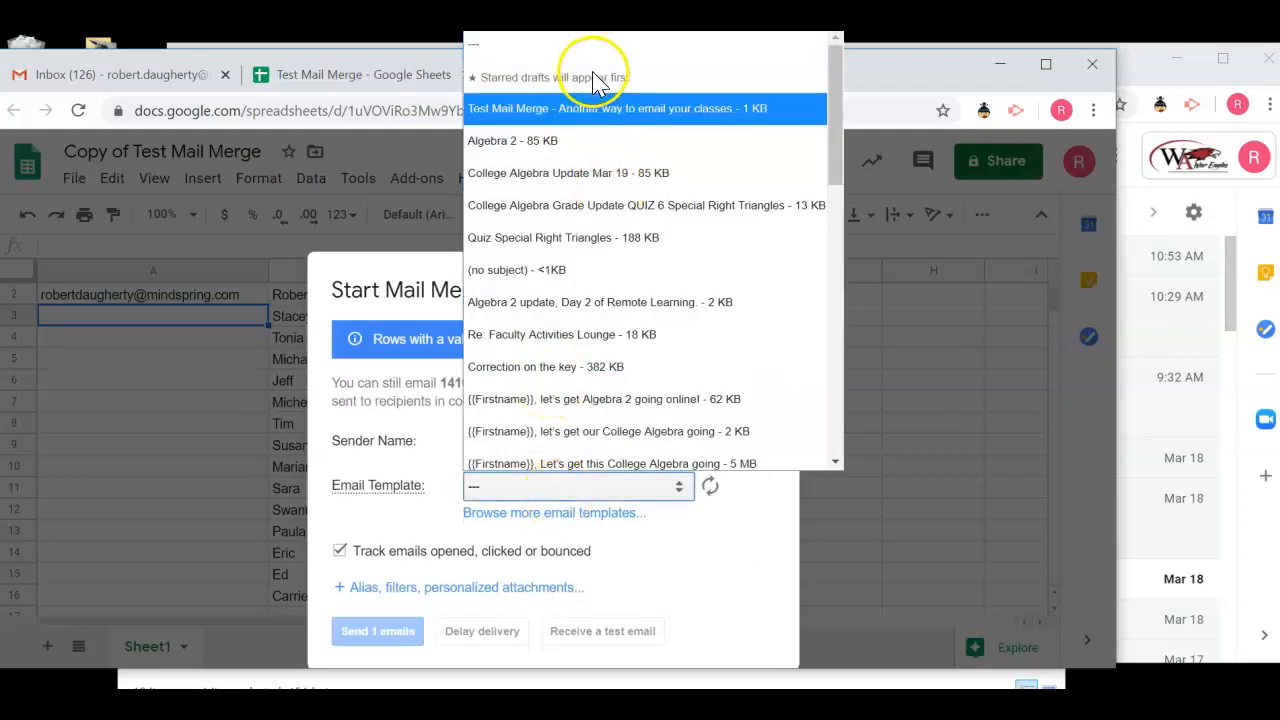
left_click(580, 106)
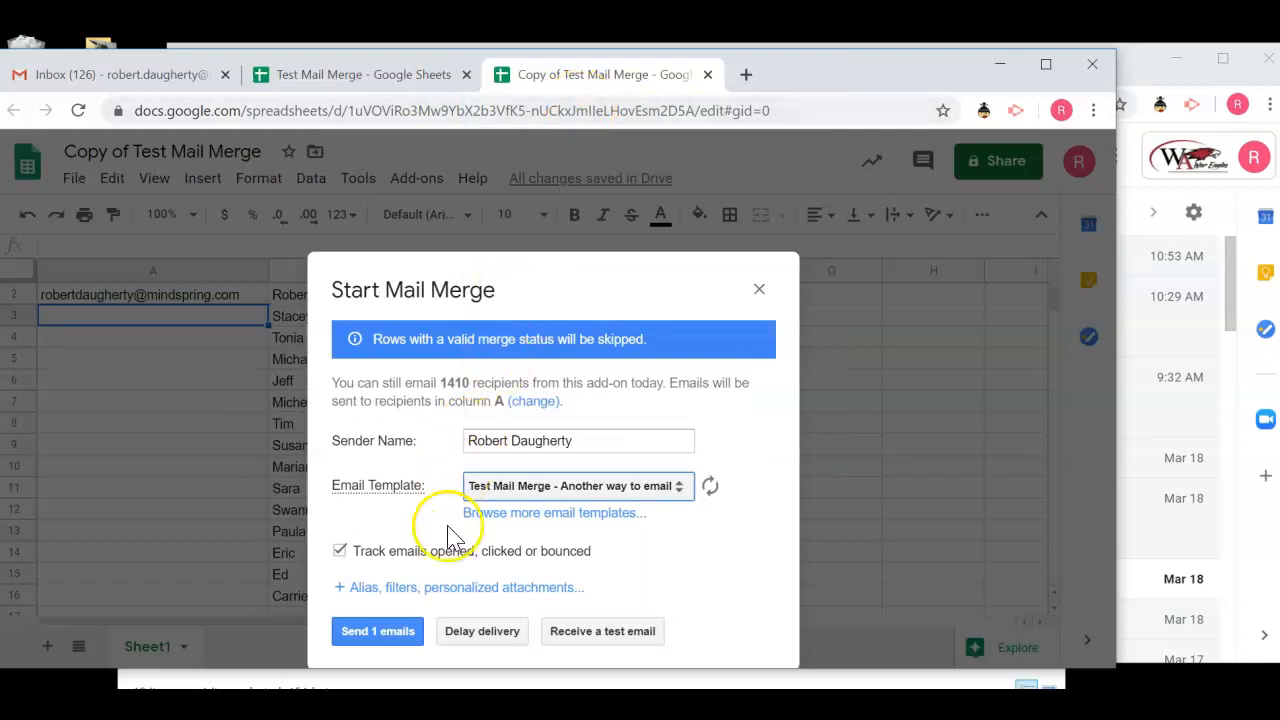
Send the merge email to the listed recipient, dismiss the completion dialog and check the Tracking Report's Clicked statistic.
left_click(395, 632)
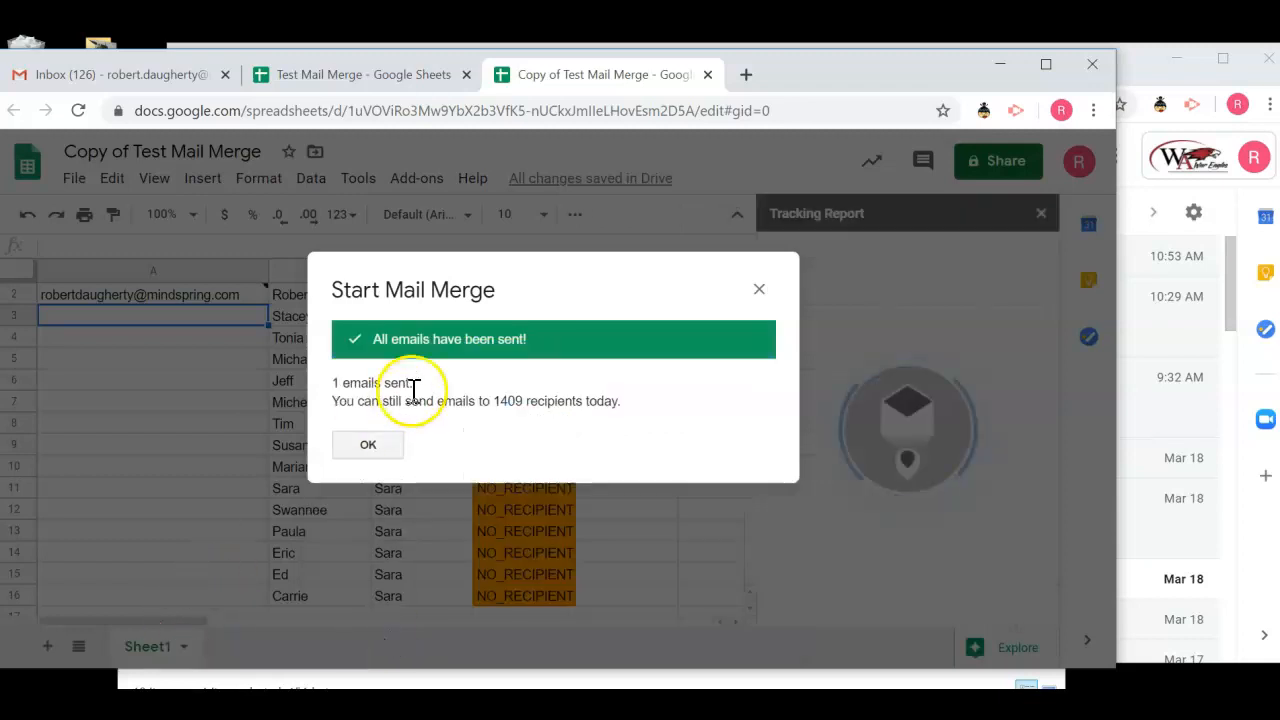
left_click(368, 445)
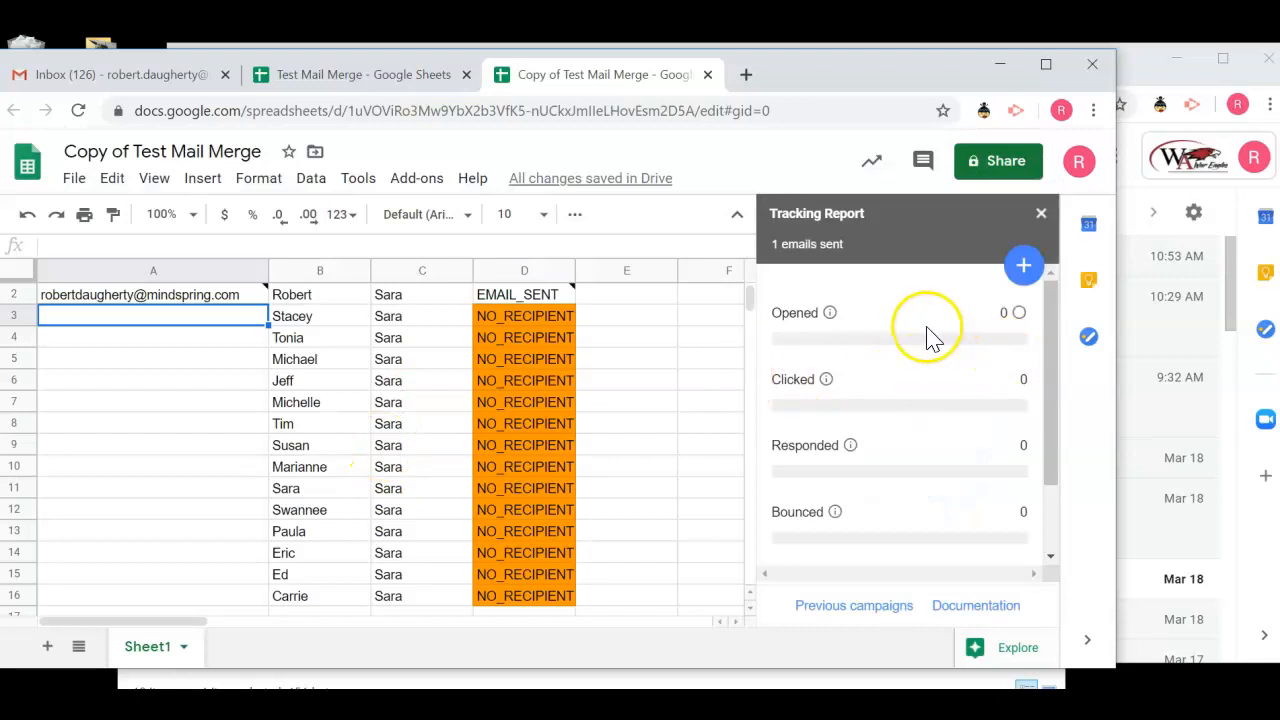
mouse_move(828, 384)
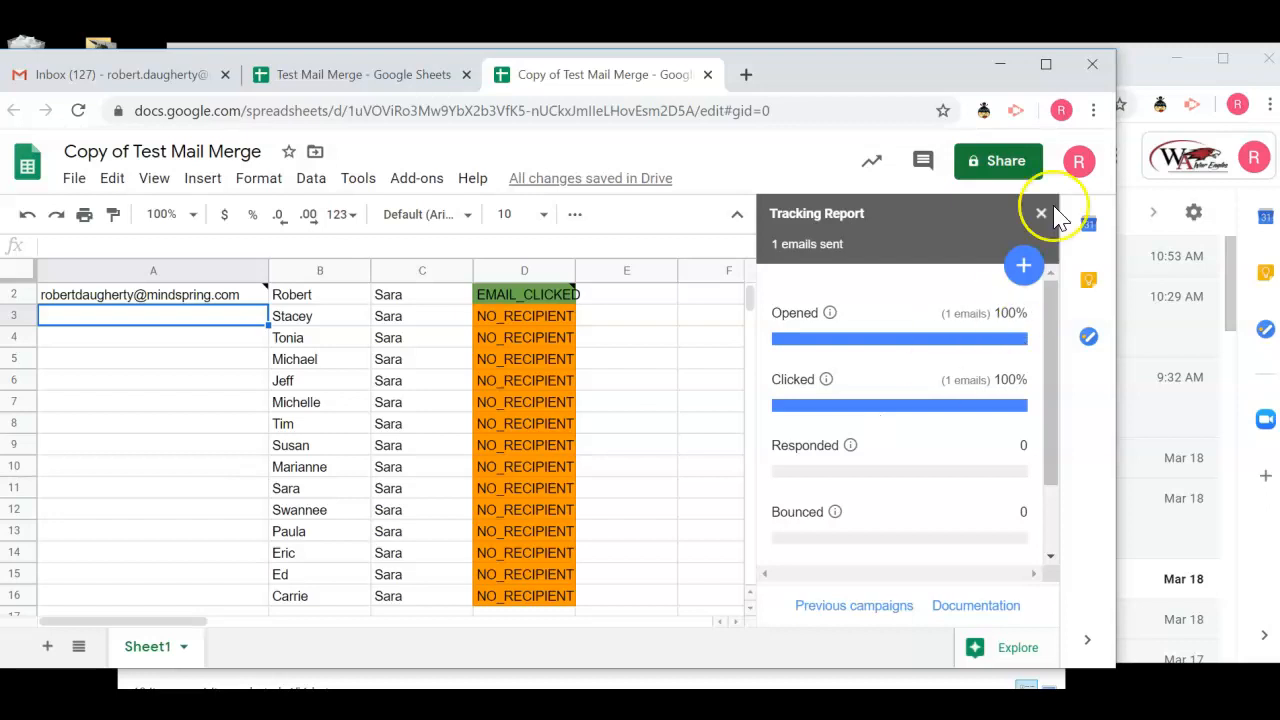
Switch to Gmail, expand the full folder list and look through the YAMM labels for the mail merge campaigns.
left_click(1145, 68)
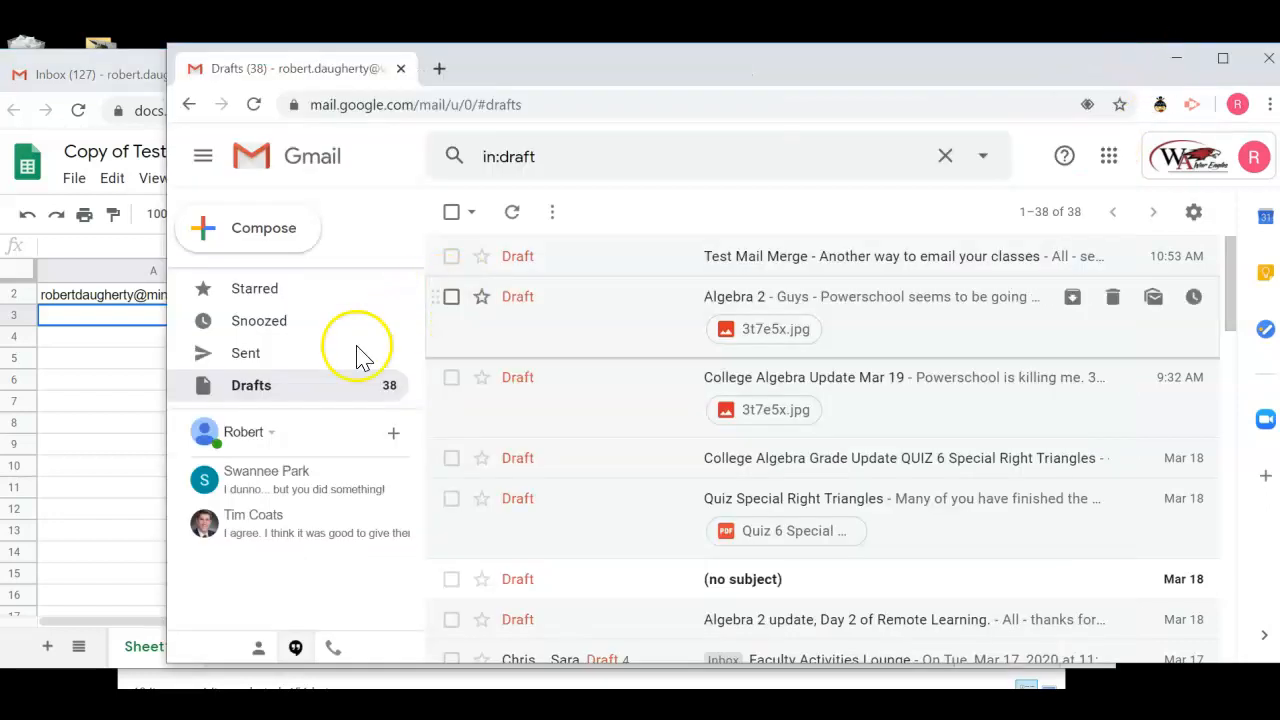
scroll(286, 380, "down", 1)
left_click(245, 395)
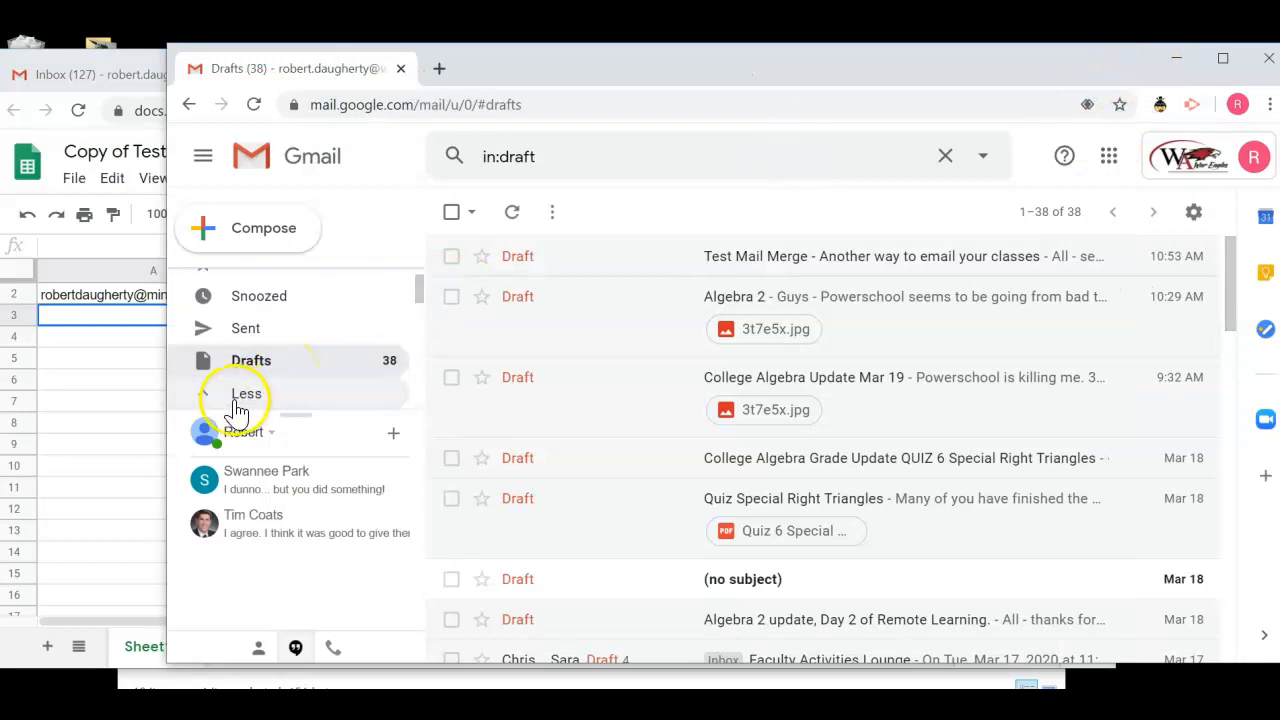
scroll(294, 386, "down", 4)
scroll(295, 386, "down", 2)
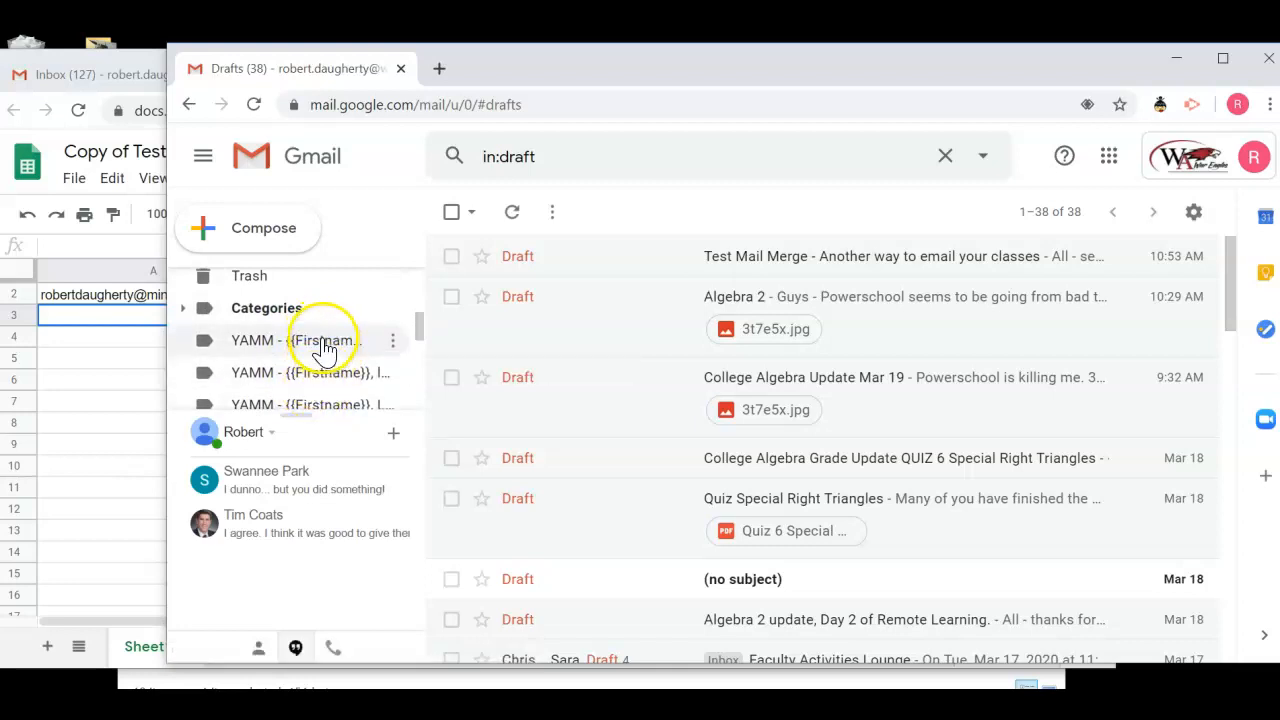
scroll(320, 358, "up", 5)
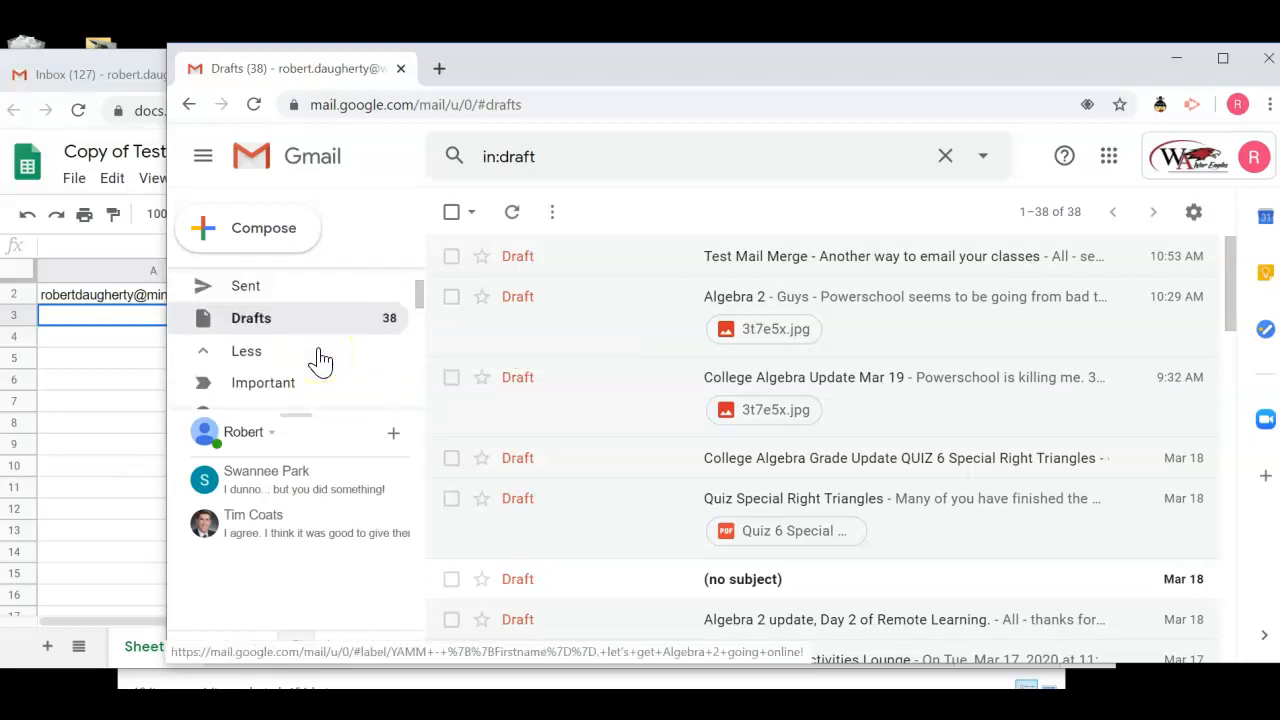